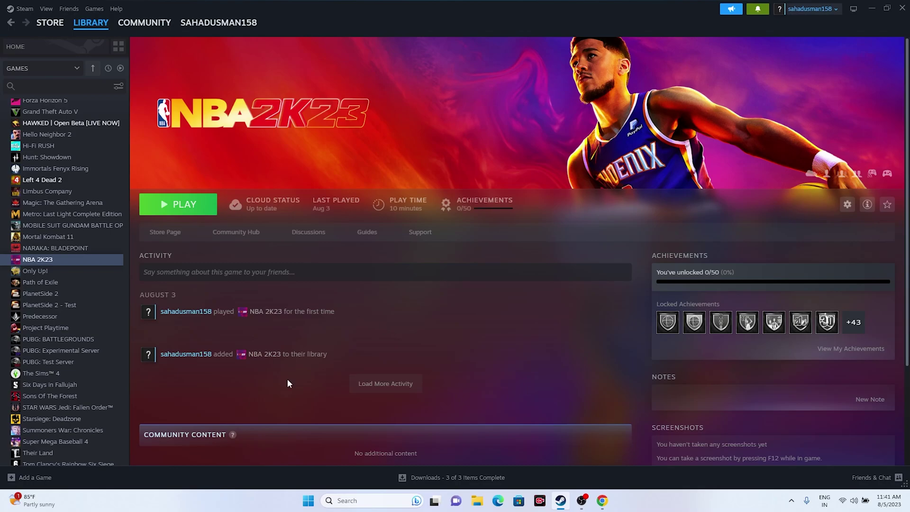
# View the computer's power options, including Restart, and dismiss them without choosing one.
pyautogui.click(307, 502)
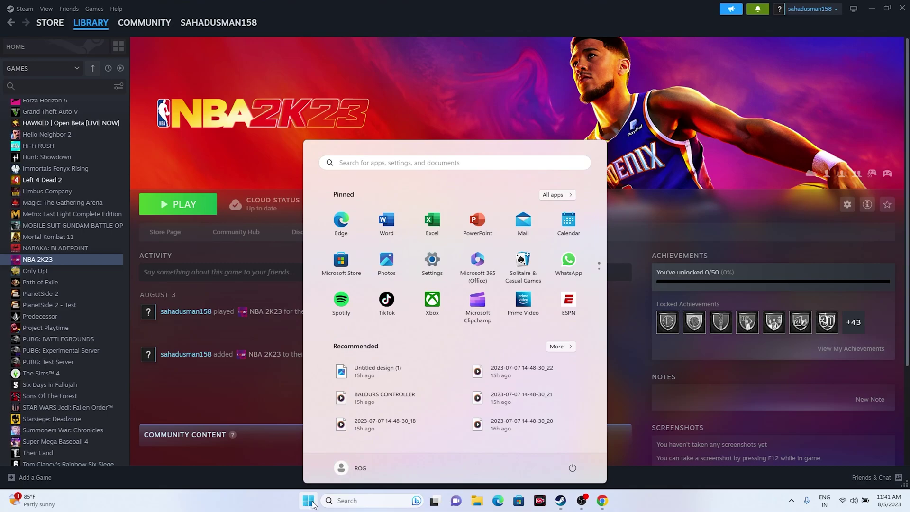
pyautogui.click(574, 470)
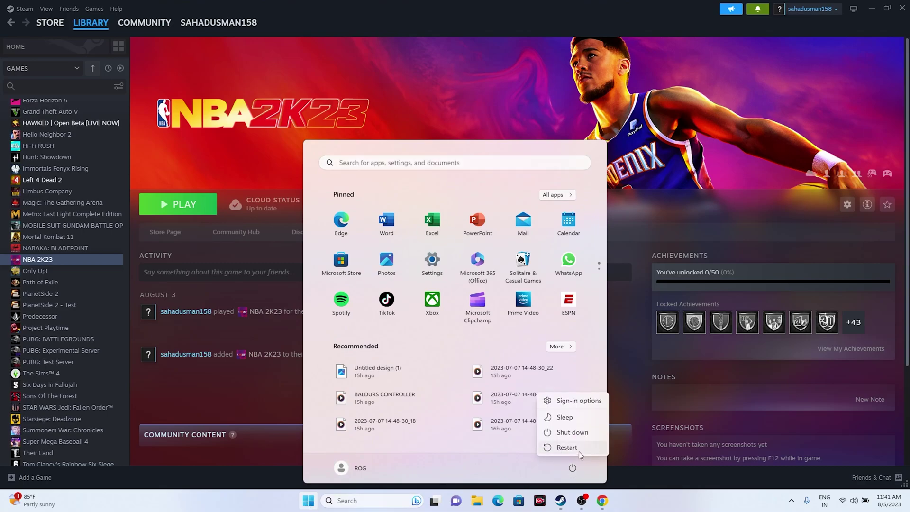
pyautogui.click(648, 490)
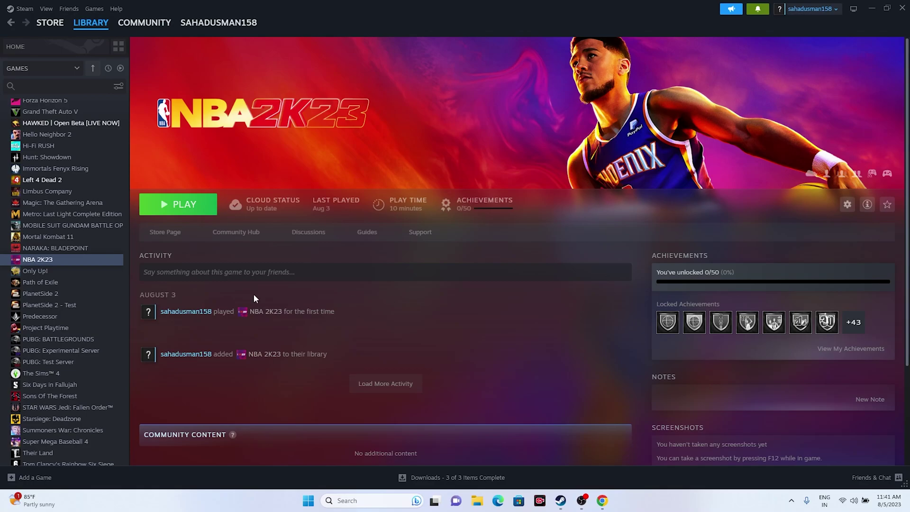
# View the file integrity verification option in NBA 2K23's installed files properties, and close the properties.
pyautogui.rightClick(46, 262)
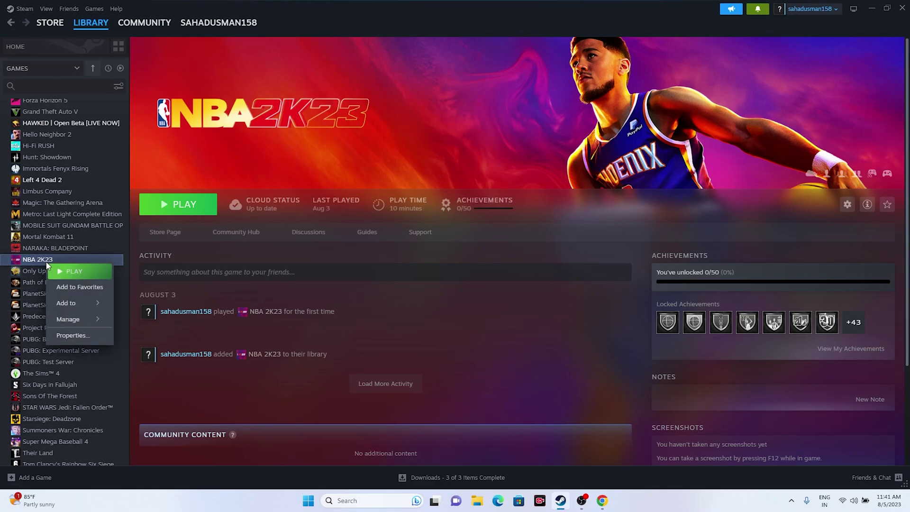
pyautogui.click(66, 336)
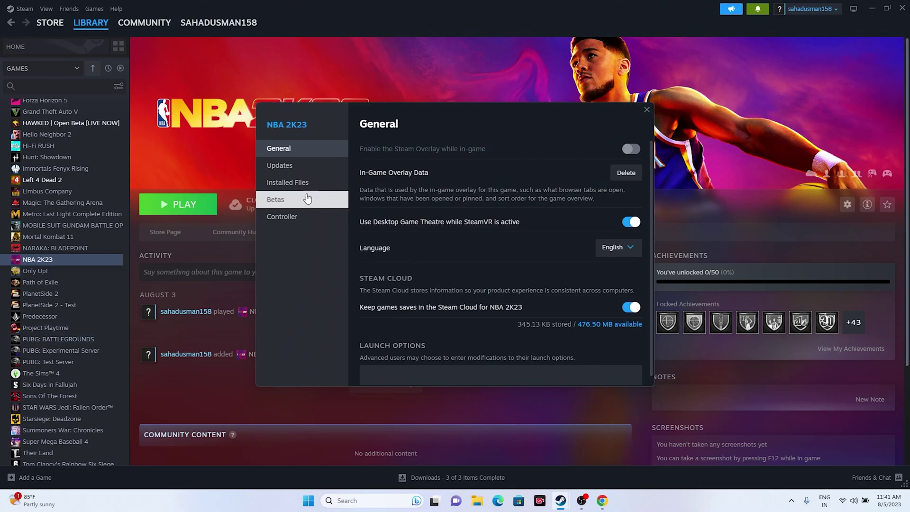
pyautogui.click(300, 183)
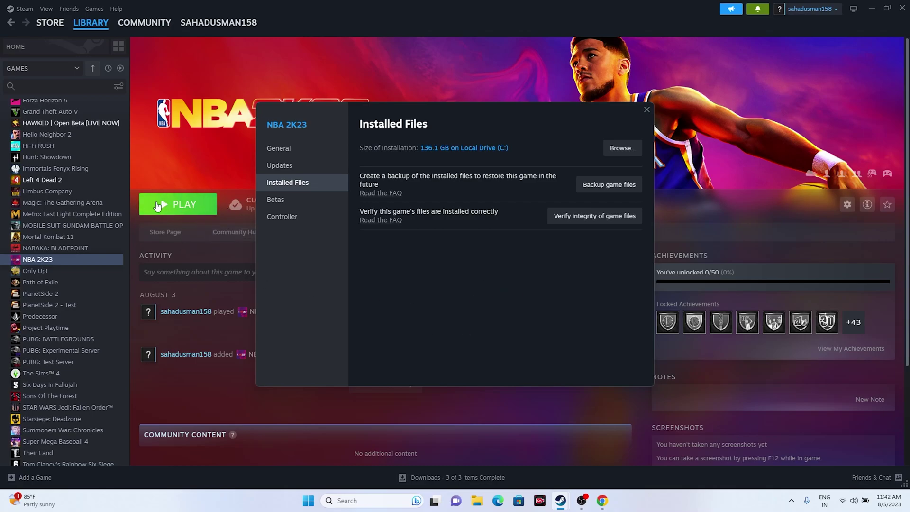
pyautogui.click(646, 111)
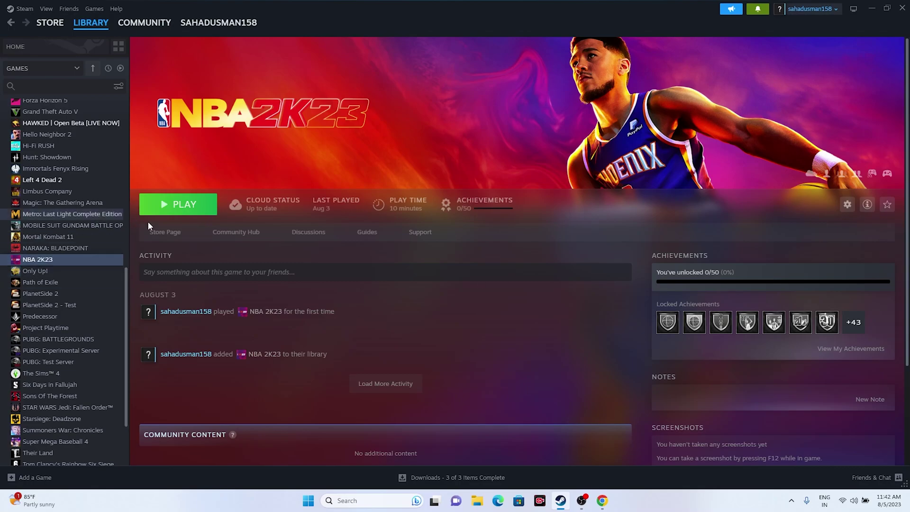
# Browse to NBA 2K23's local installation folder from its installed files properties and locate the NBA2K23 application.
pyautogui.rightClick(52, 267)
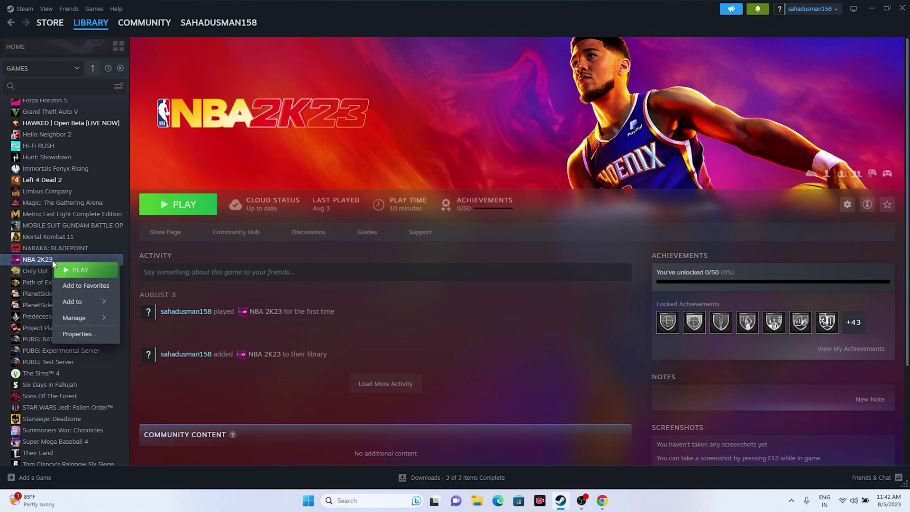
pyautogui.click(76, 333)
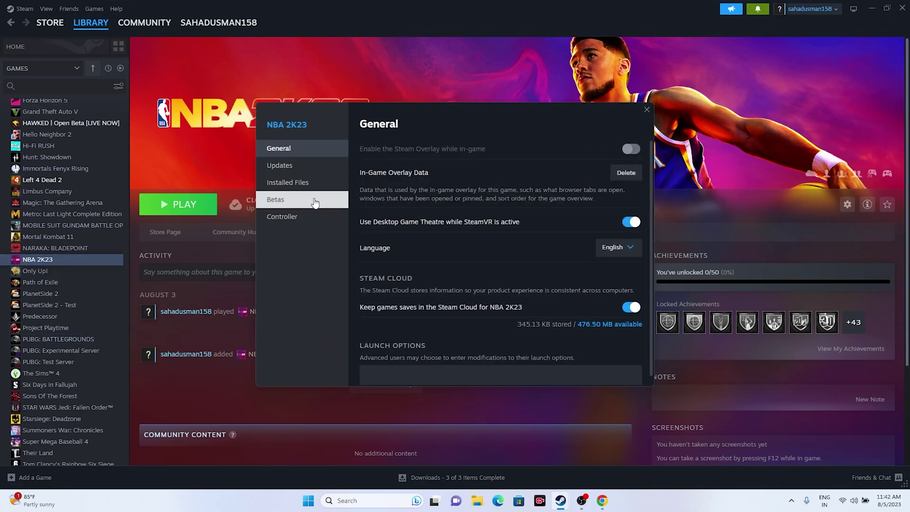
pyautogui.click(306, 185)
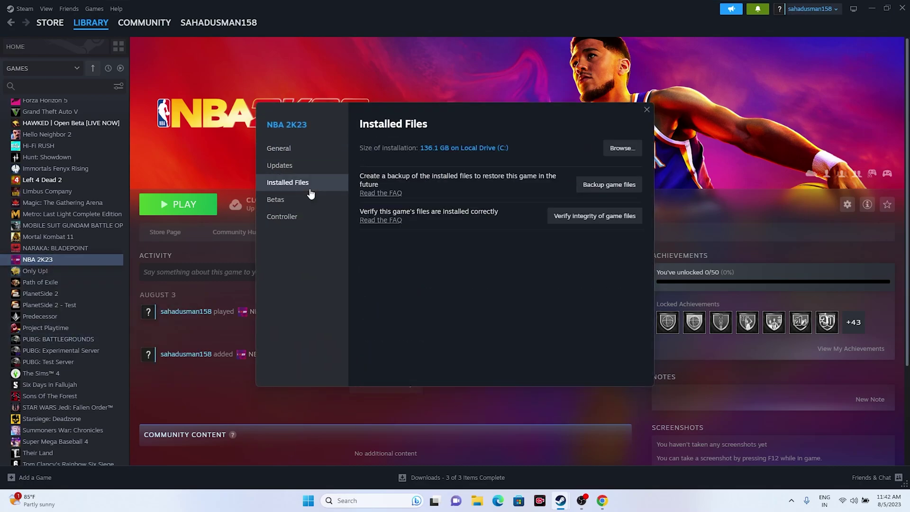
pyautogui.click(622, 149)
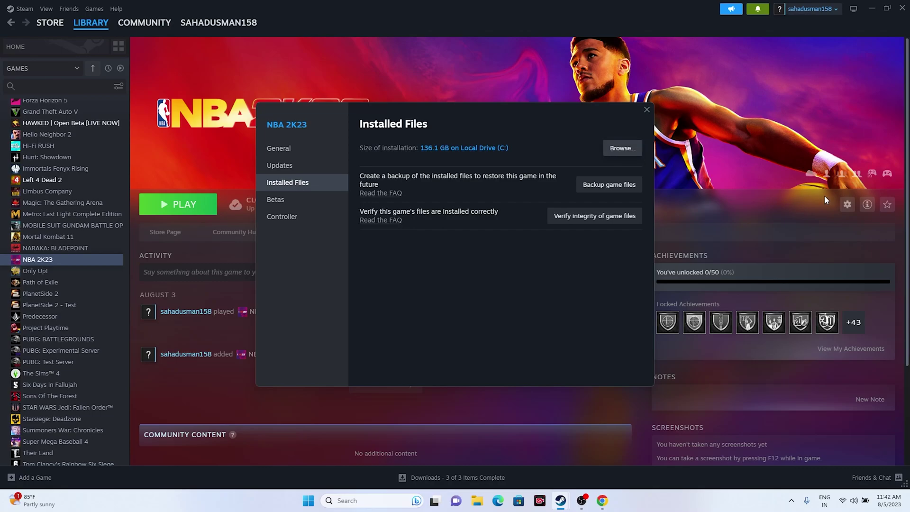
pyautogui.click(871, 9)
pyautogui.click(715, 79)
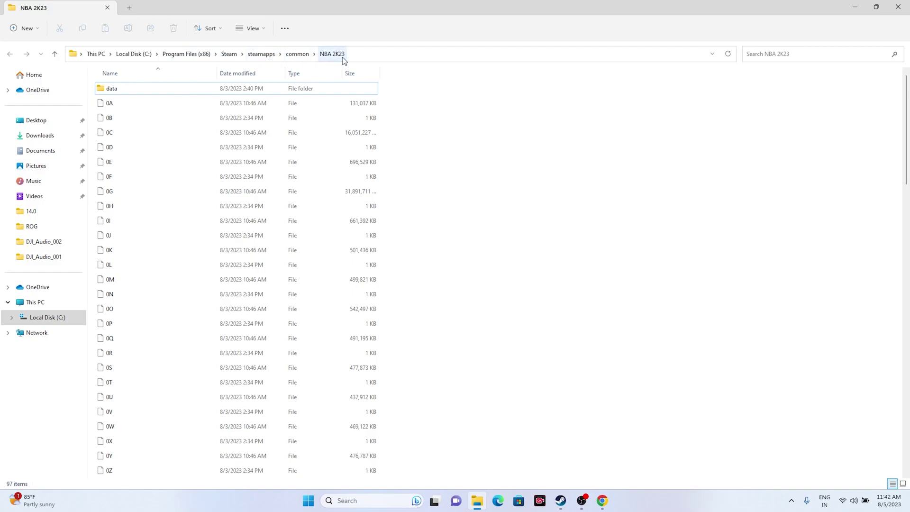
pyautogui.scroll(-2, 285, 252)
pyautogui.scroll(-20, 284, 253)
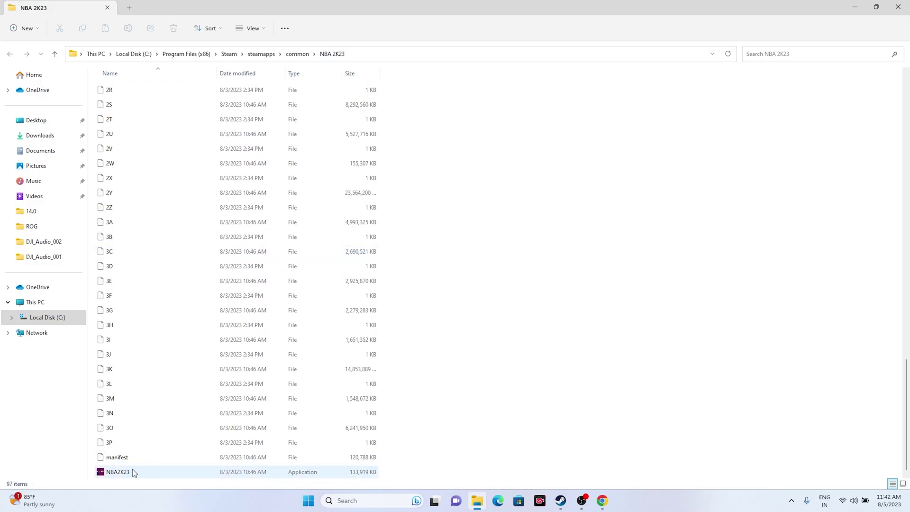
# Set the NBA2K23 application to always run as an administrator and save its compatibility properties.
pyautogui.click(144, 473)
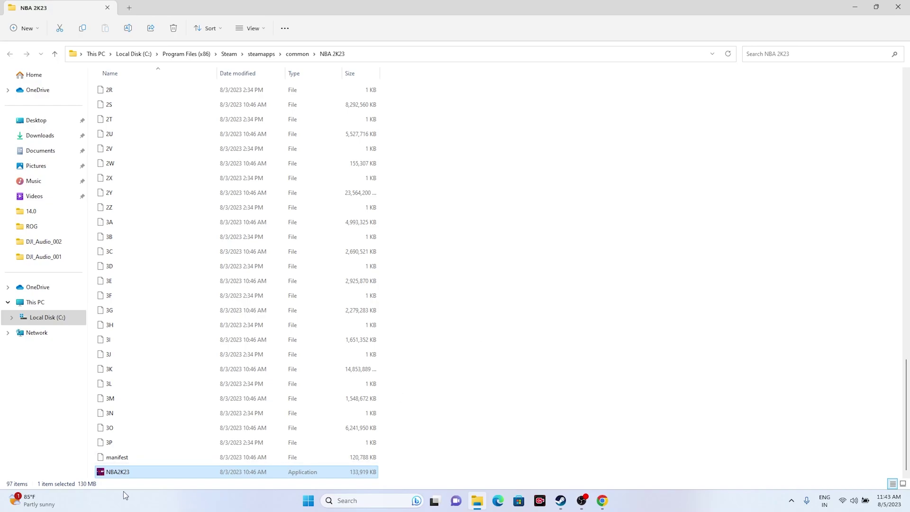
pyautogui.rightClick(161, 477)
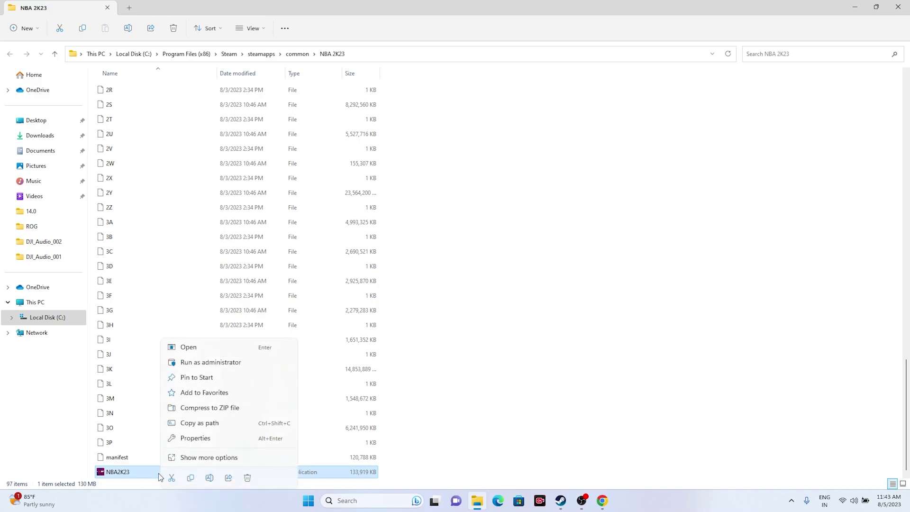
pyautogui.click(227, 461)
pyautogui.click(255, 457)
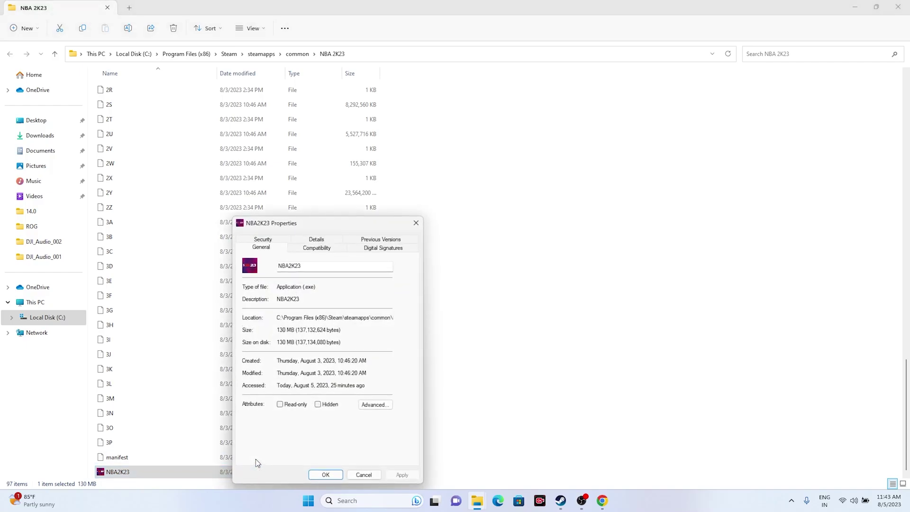
pyautogui.click(319, 250)
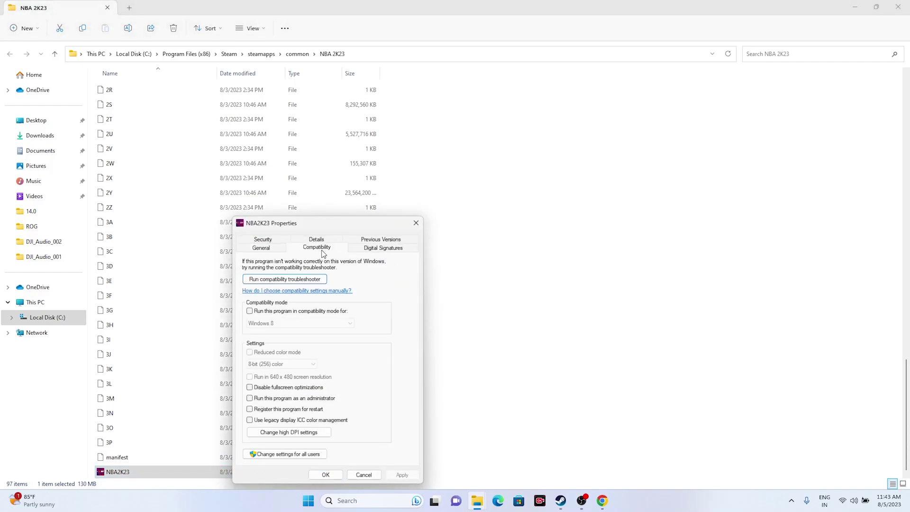
pyautogui.click(251, 399)
pyautogui.click(402, 476)
pyautogui.click(326, 475)
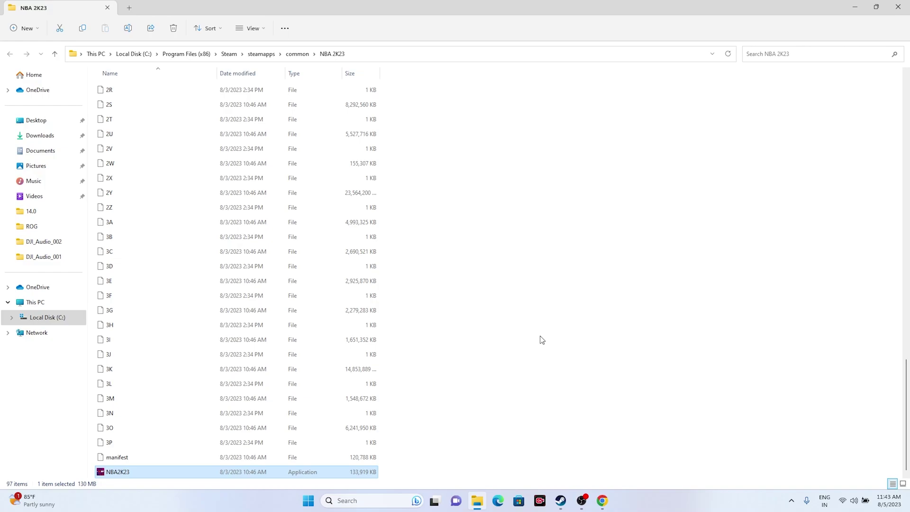
# Try compatibility mode for Windows 8 on the NBA2K23 application and close its properties.
pyautogui.rightClick(206, 471)
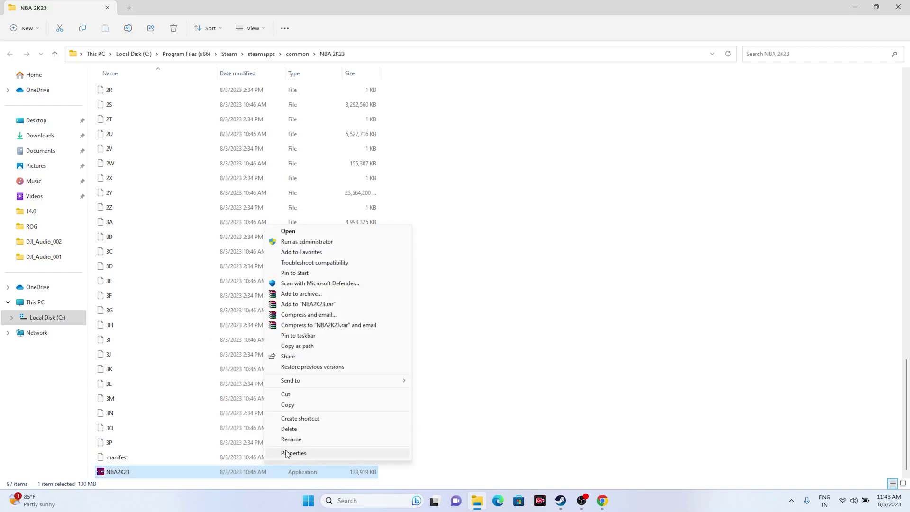
pyautogui.click(304, 453)
pyautogui.click(358, 249)
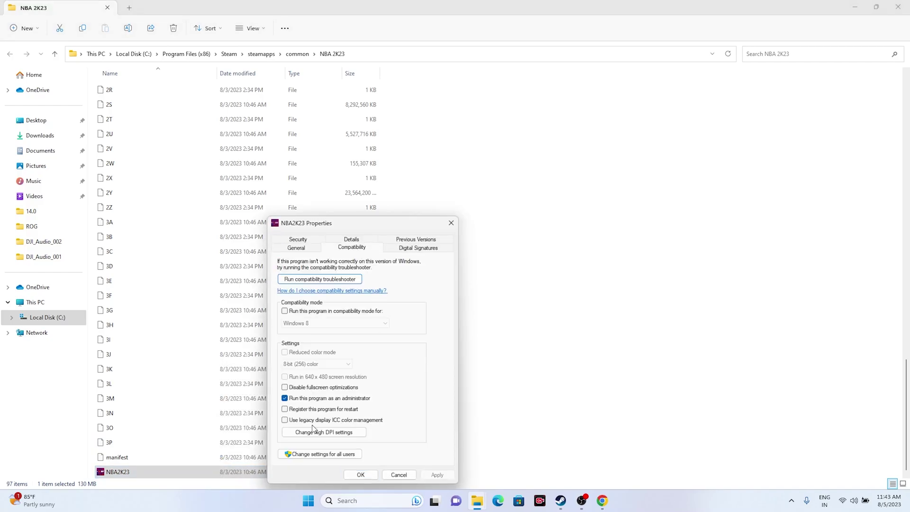
pyautogui.click(284, 312)
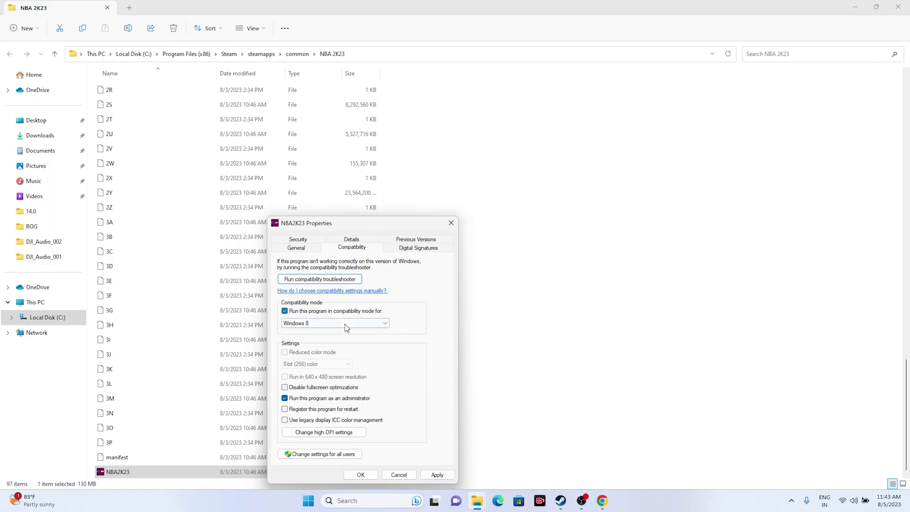
pyautogui.click(382, 323)
pyautogui.click(314, 354)
pyautogui.click(437, 475)
pyautogui.click(315, 324)
pyautogui.click(314, 357)
pyautogui.click(330, 329)
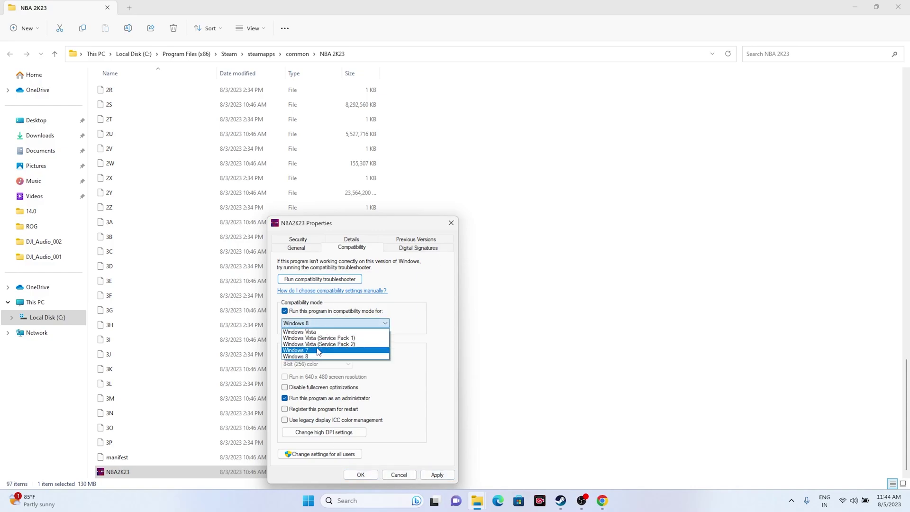
pyautogui.click(308, 330)
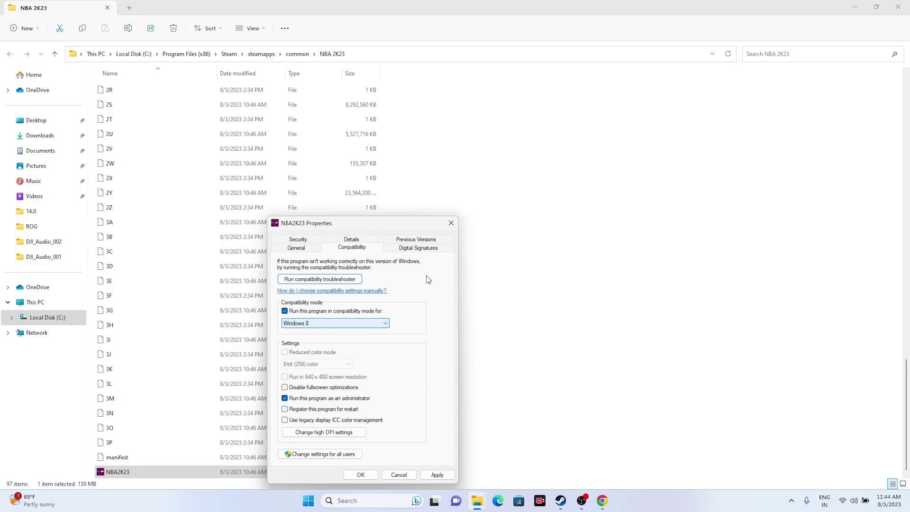
pyautogui.click(448, 224)
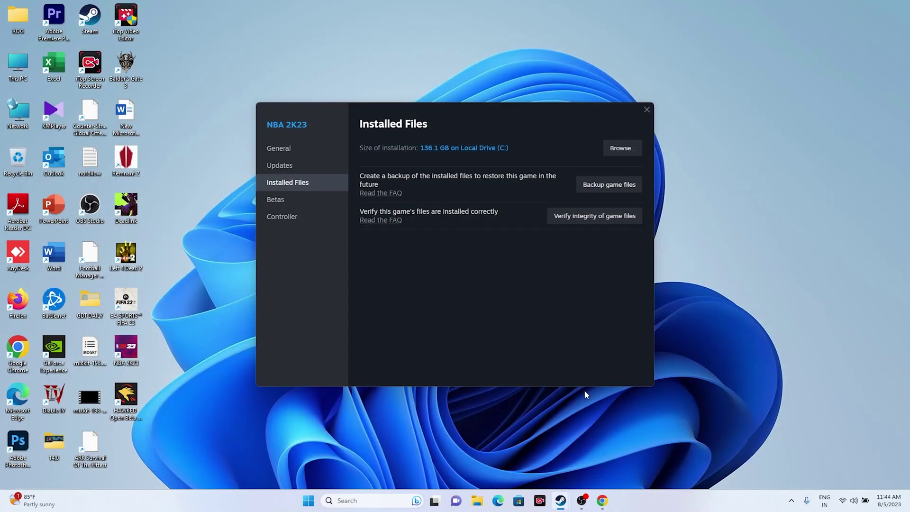
# Close the NBA 2K23 game properties and minimise the Steam library to return to the desktop.
pyautogui.click(647, 109)
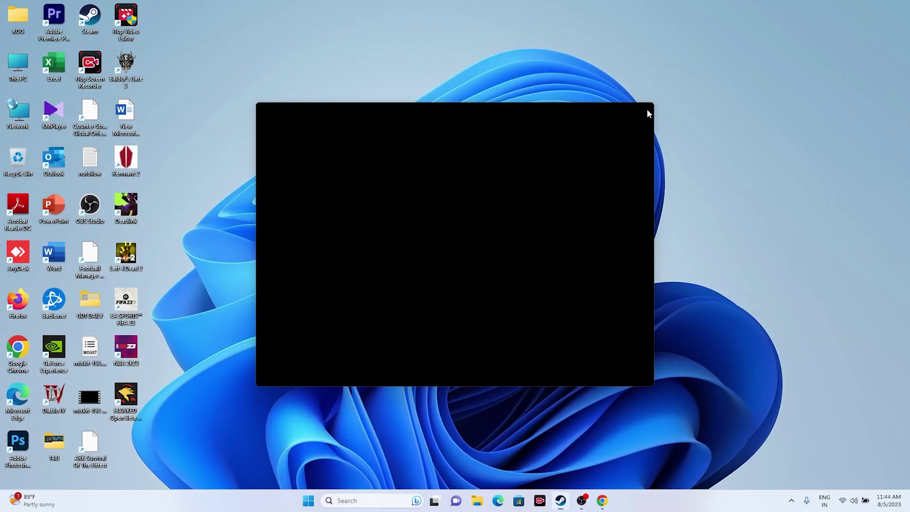
pyautogui.click(564, 497)
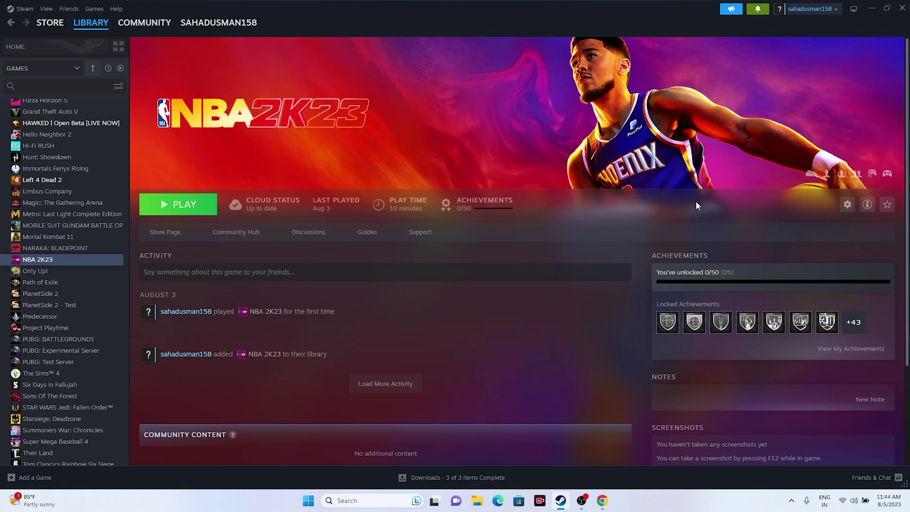
pyautogui.click(871, 9)
# Review the country or region setting and its choices in the Language & region section of Windows Settings.
pyautogui.click(370, 500)
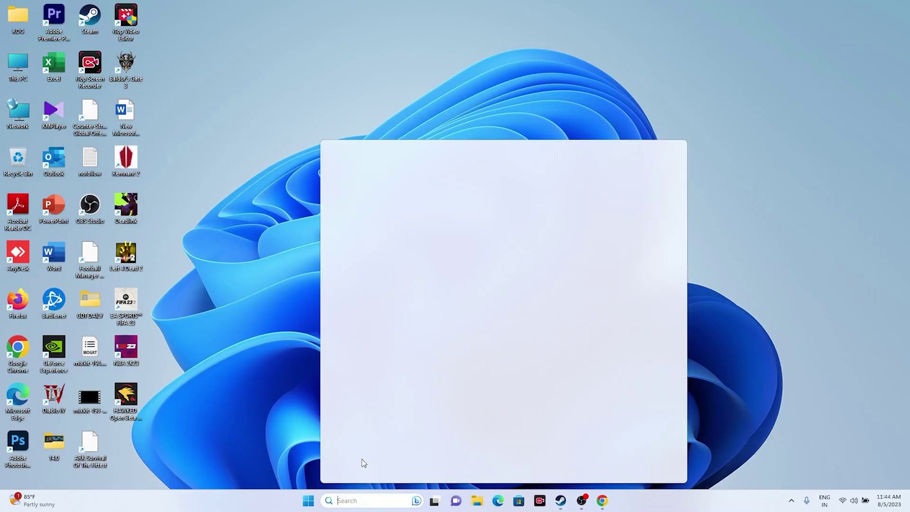
pyautogui.click(370, 220)
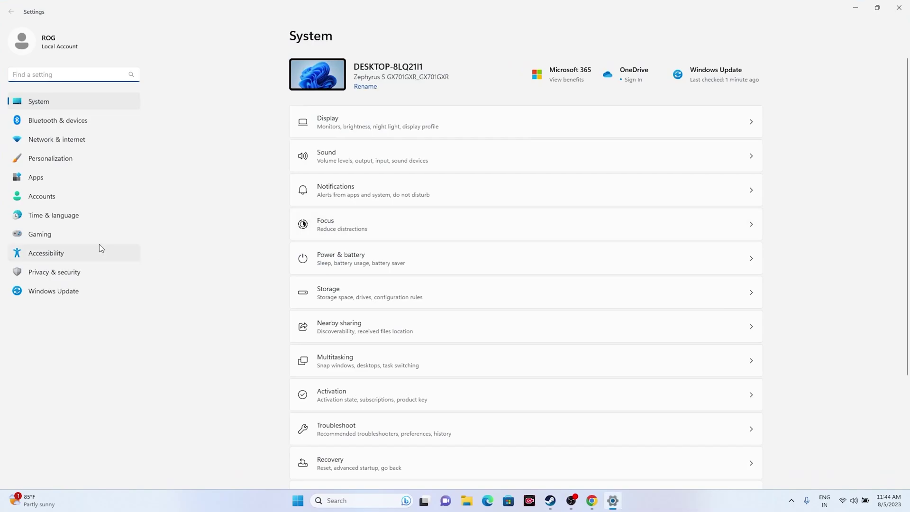
pyautogui.click(59, 217)
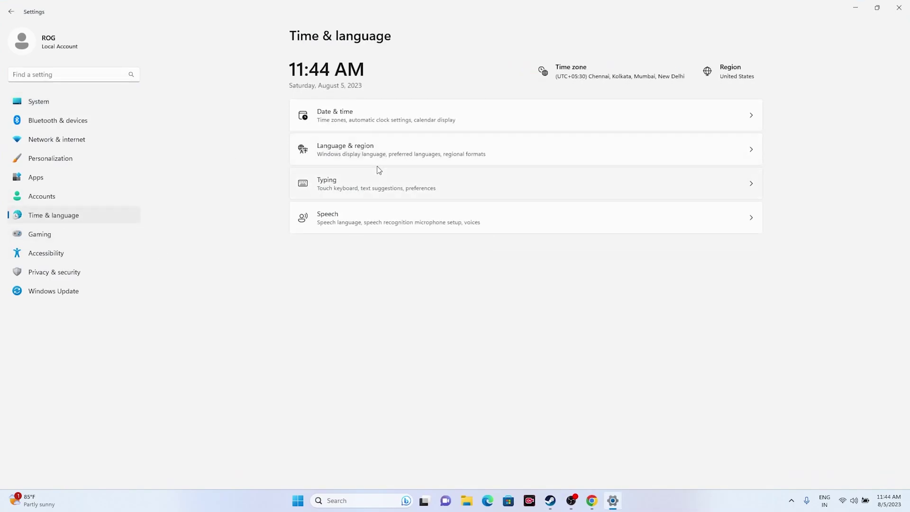
pyautogui.click(364, 150)
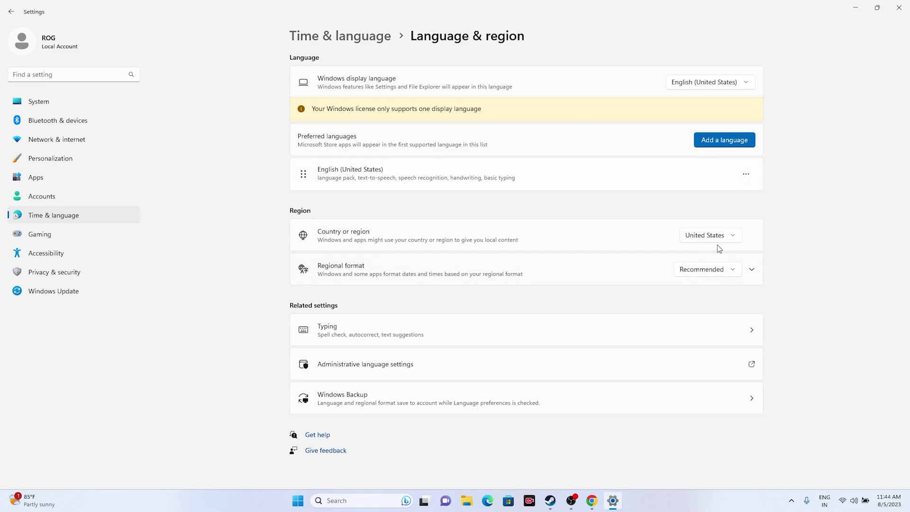
pyautogui.click(734, 237)
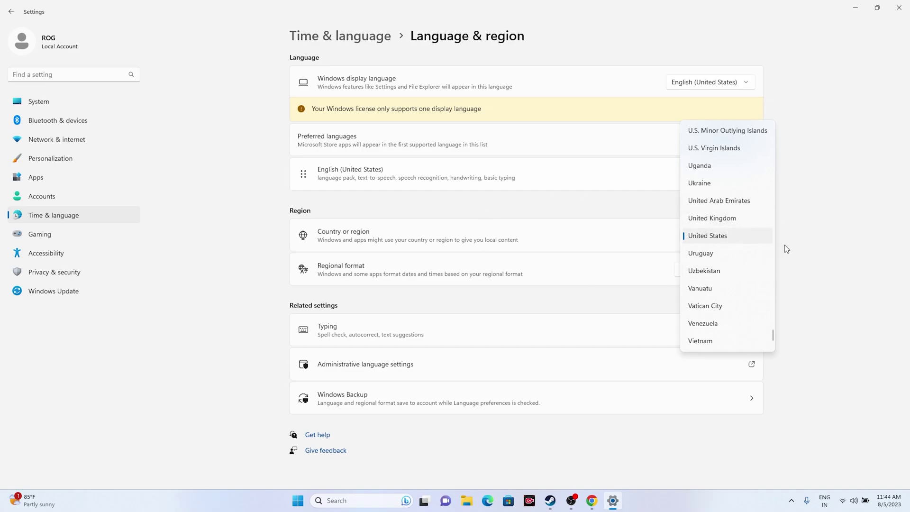
pyautogui.click(860, 242)
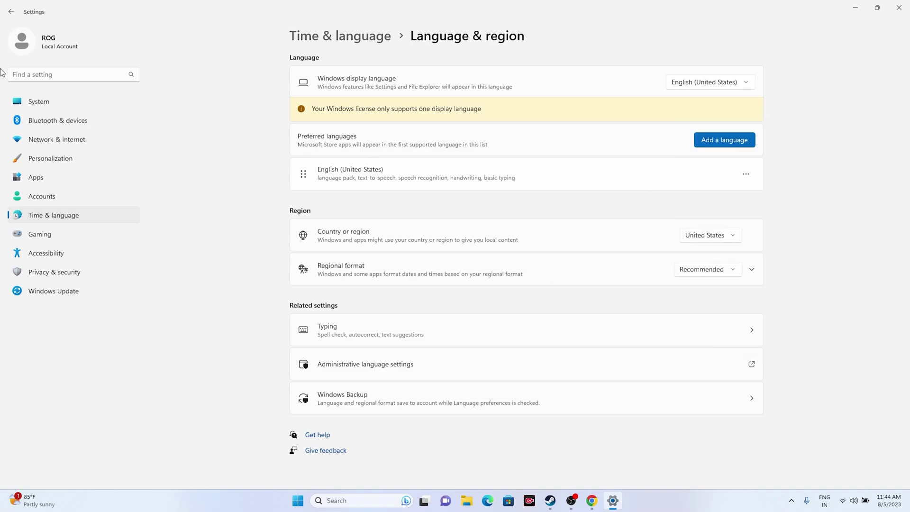
# Check the automatic time and time zone options in the Date & time settings, and close Windows Settings.
pyautogui.click(10, 9)
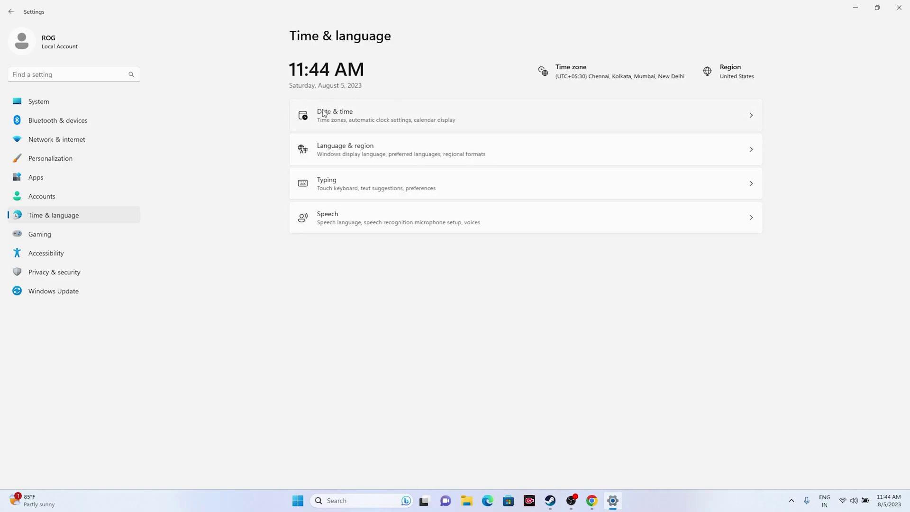
pyautogui.click(346, 112)
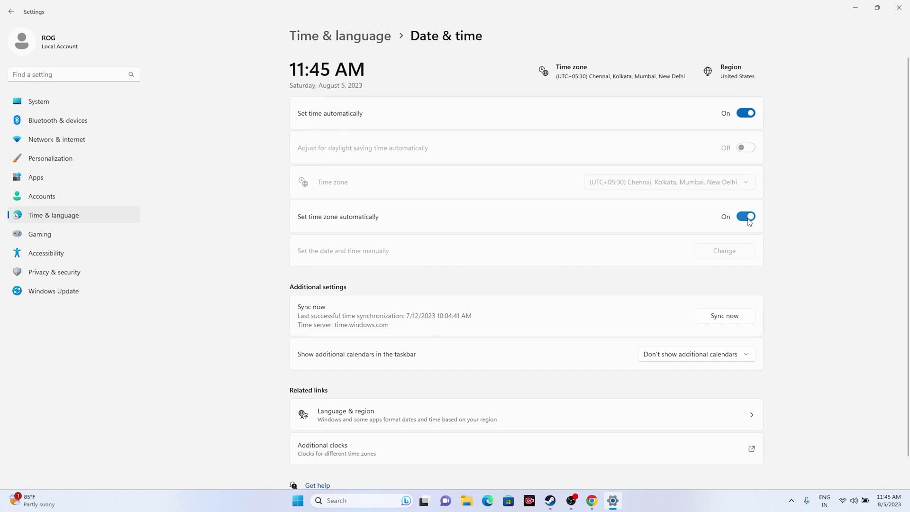
pyautogui.click(898, 7)
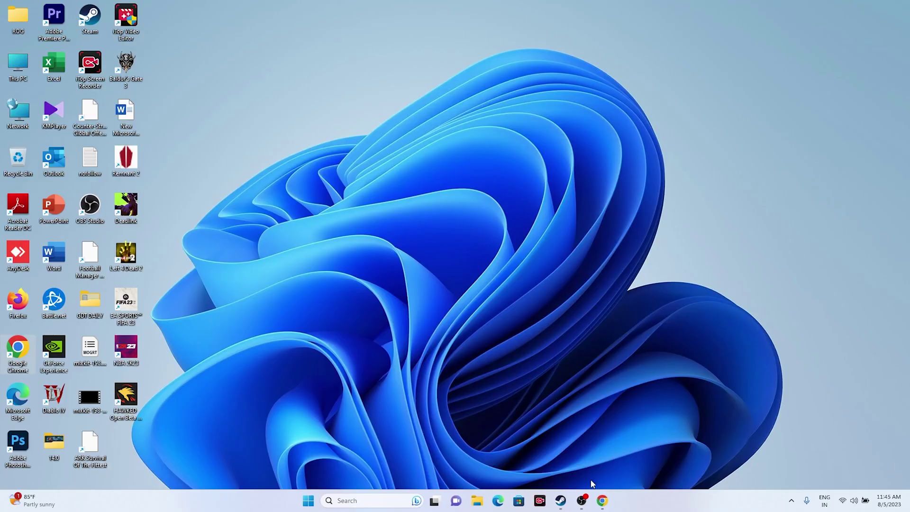
# Open System Configuration and disable all services in its services list.
pyautogui.click(560, 501)
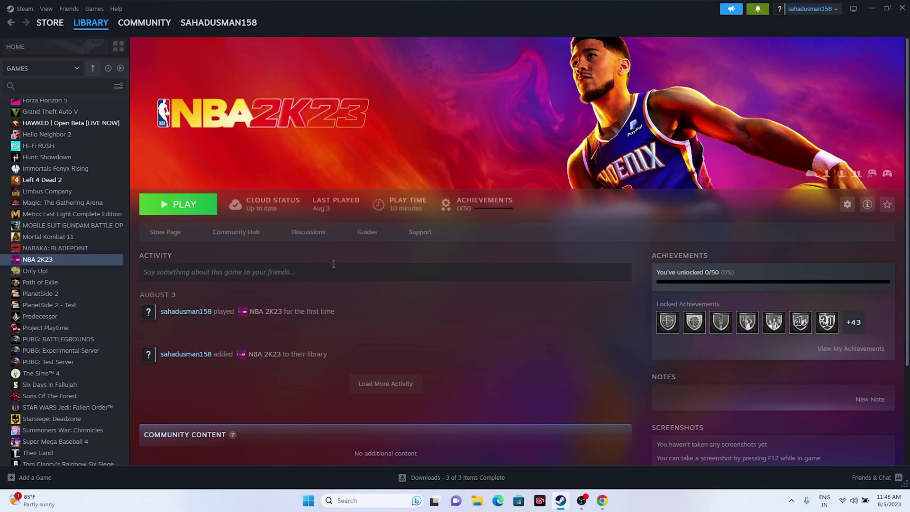
pyautogui.click(349, 500)
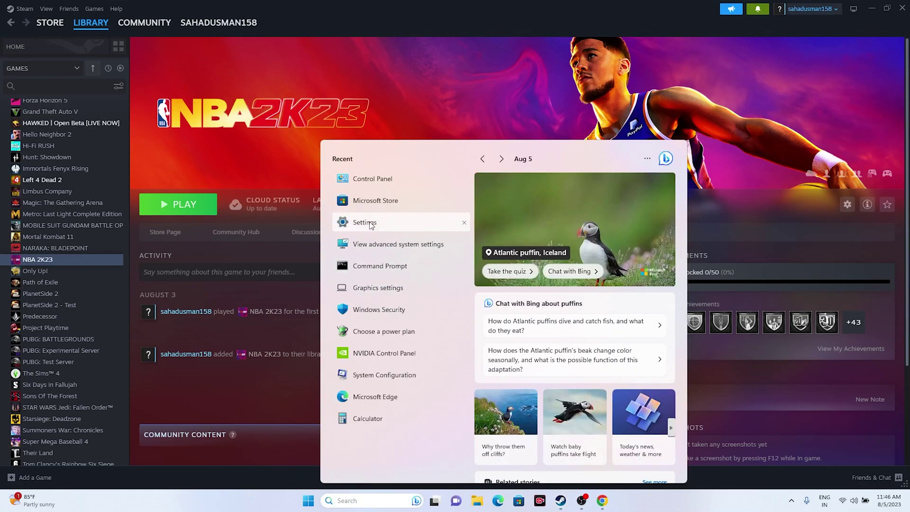
pyautogui.click(390, 371)
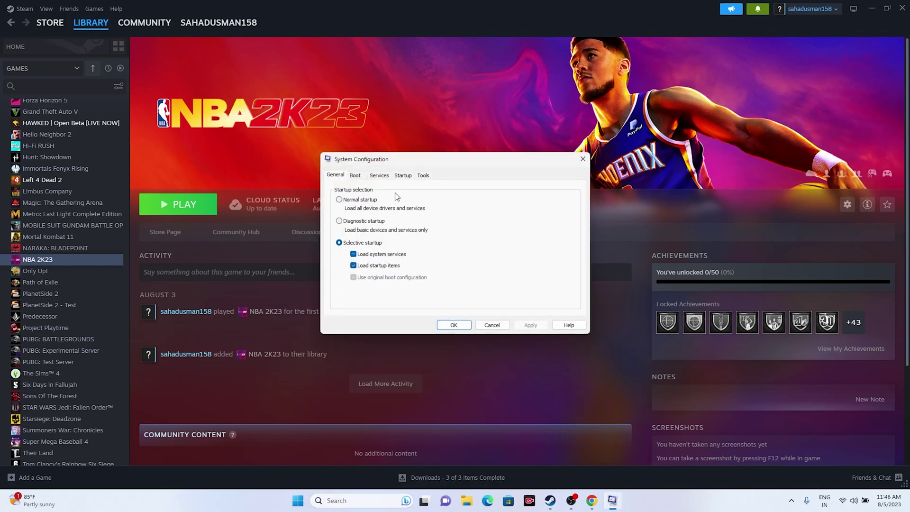
pyautogui.click(380, 176)
pyautogui.click(560, 300)
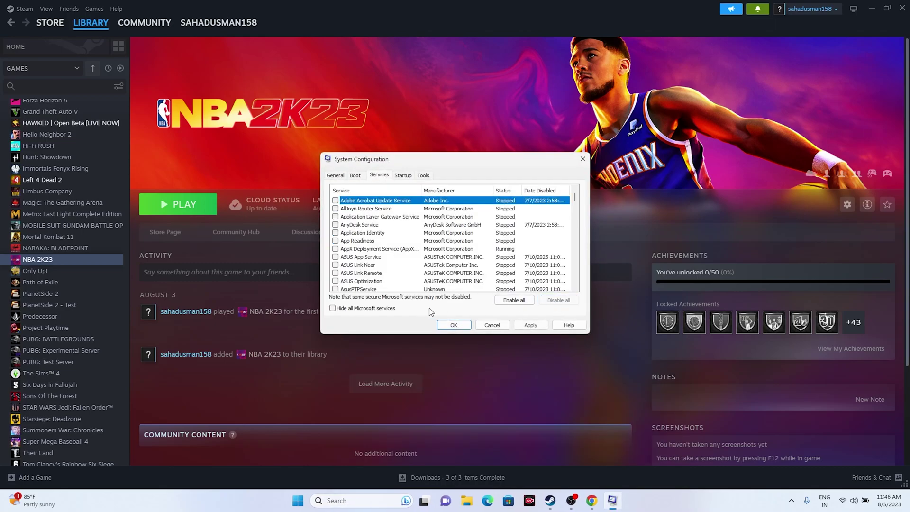
# Hide all Microsoft services in System Configuration, apply the changes and dismiss the restart prompt.
pyautogui.click(363, 309)
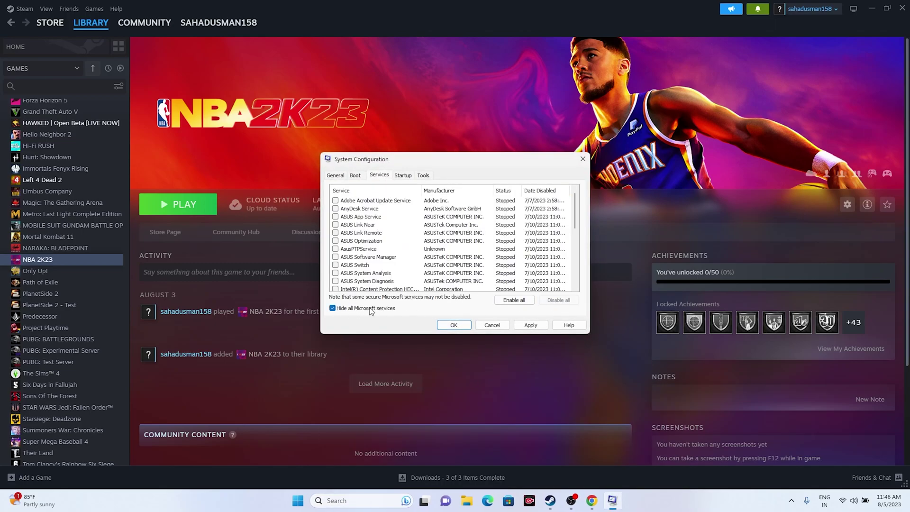
pyautogui.click(530, 325)
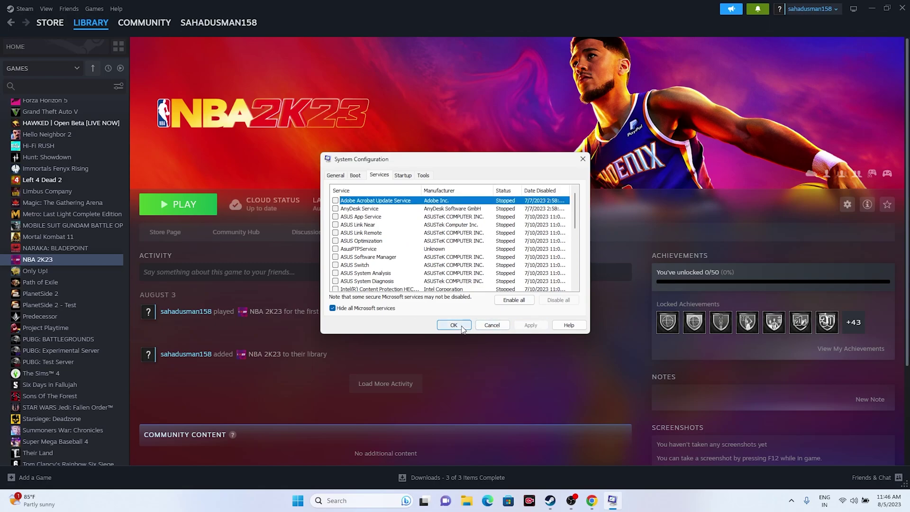
pyautogui.click(461, 325)
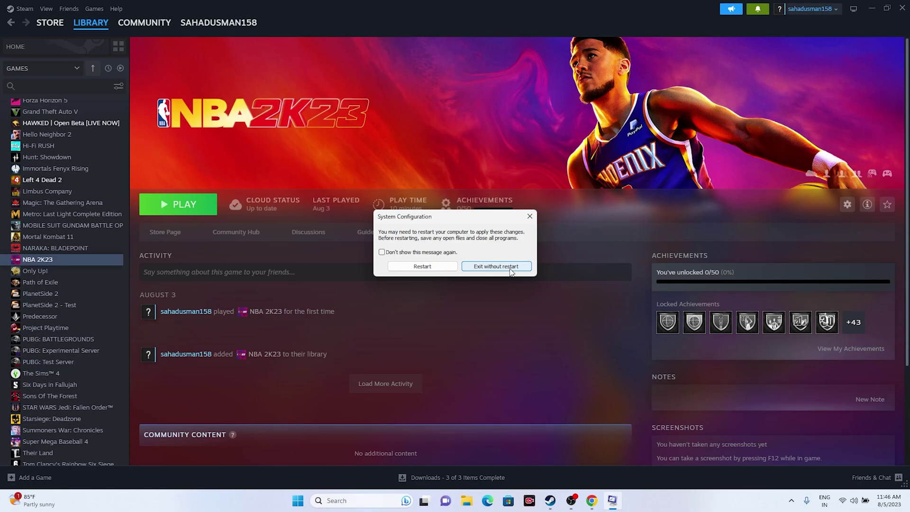
pyautogui.click(529, 216)
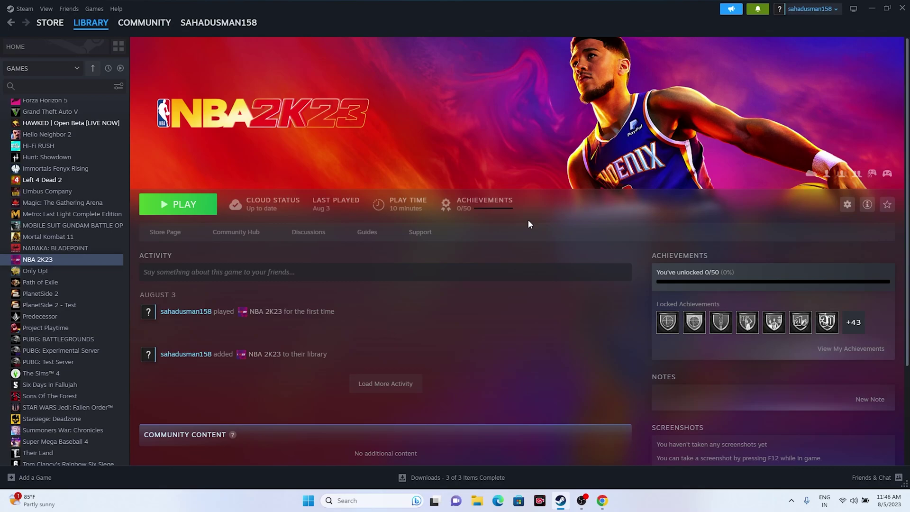
# Enter -dx11 as the launch option in NBA 2K23's Steam properties, change it to -dx12 and close the properties.
pyautogui.rightClick(67, 263)
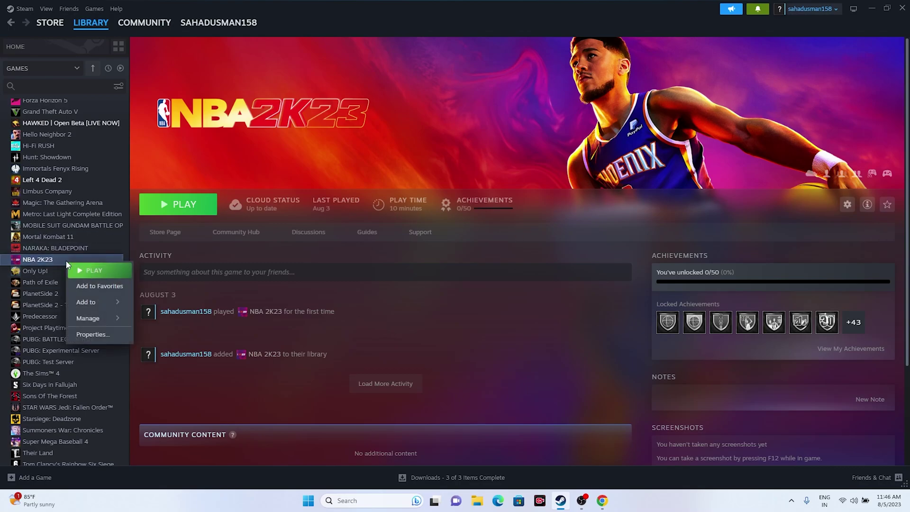
pyautogui.click(91, 334)
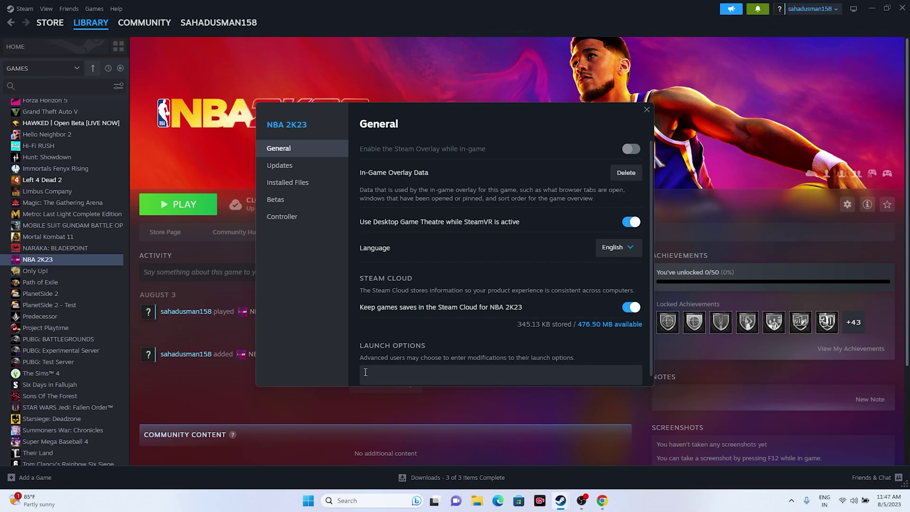
pyautogui.scroll(-1, 417, 332)
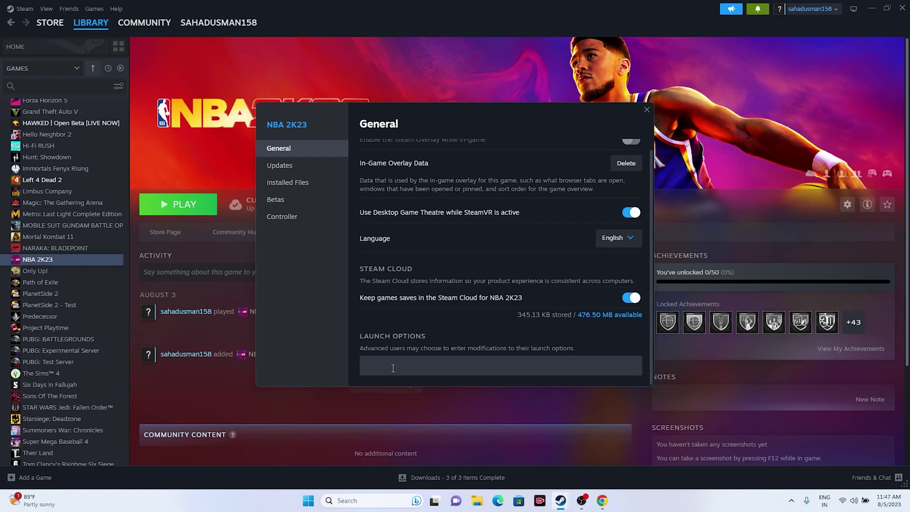
pyautogui.click(393, 368)
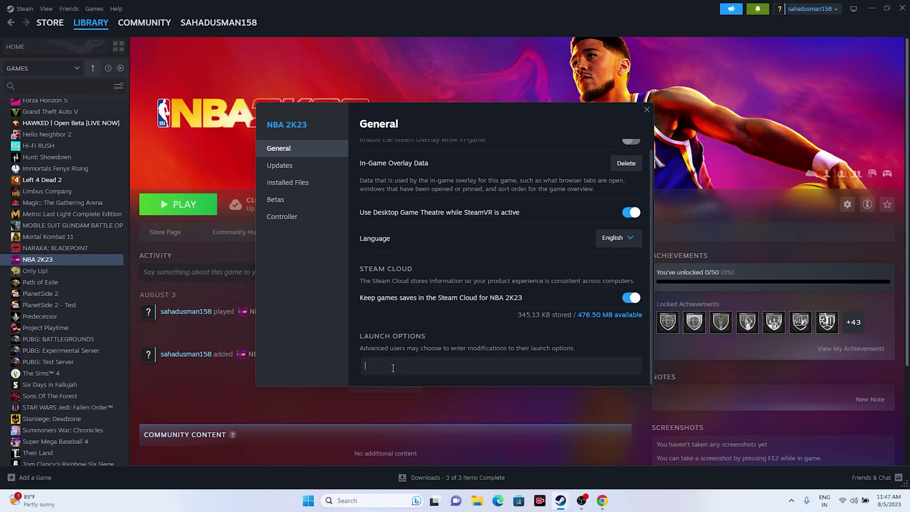
pyautogui.write('-dx11')
pyautogui.press('BackSpace')
pyautogui.write('2')
pyautogui.moveTo(387, 369); pyautogui.dragTo(358, 373)
pyautogui.click(647, 110)
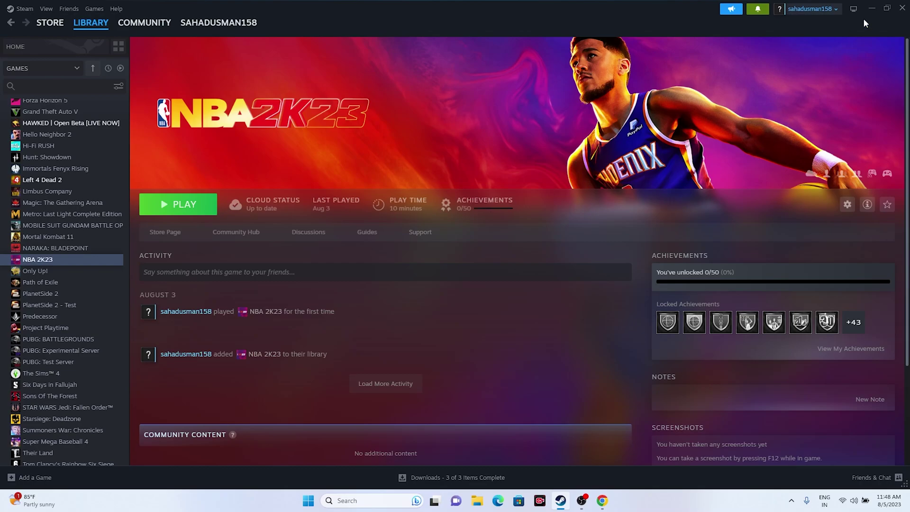
# Minimise Steam, open Task Manager maximised to review the running apps and background processes, and close it.
pyautogui.click(871, 9)
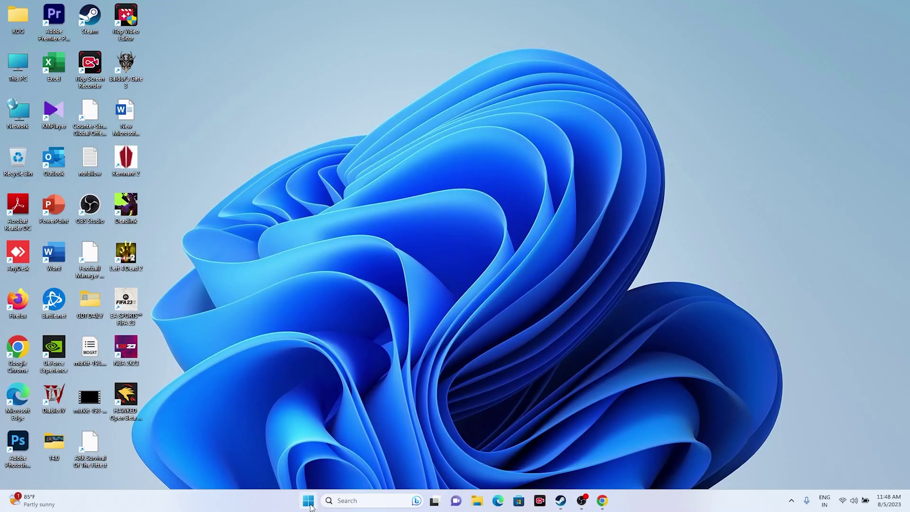
pyautogui.rightClick(308, 505)
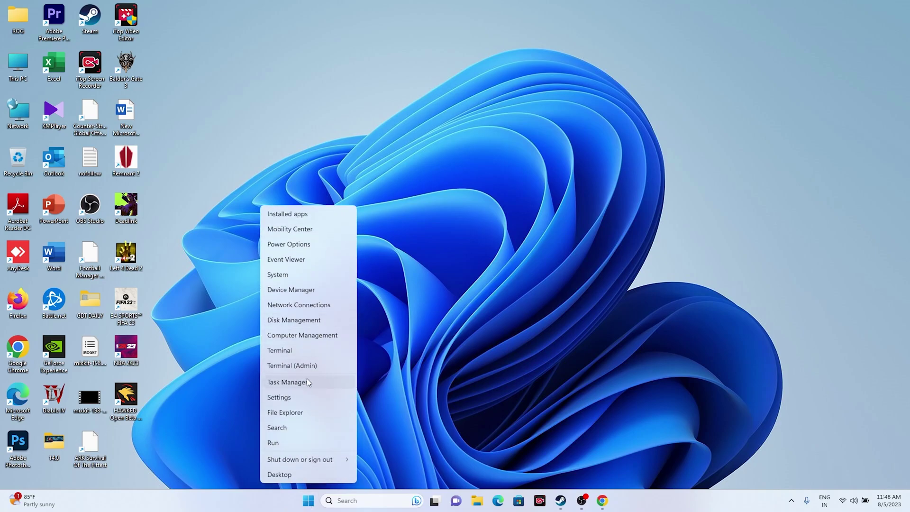
pyautogui.click(300, 385)
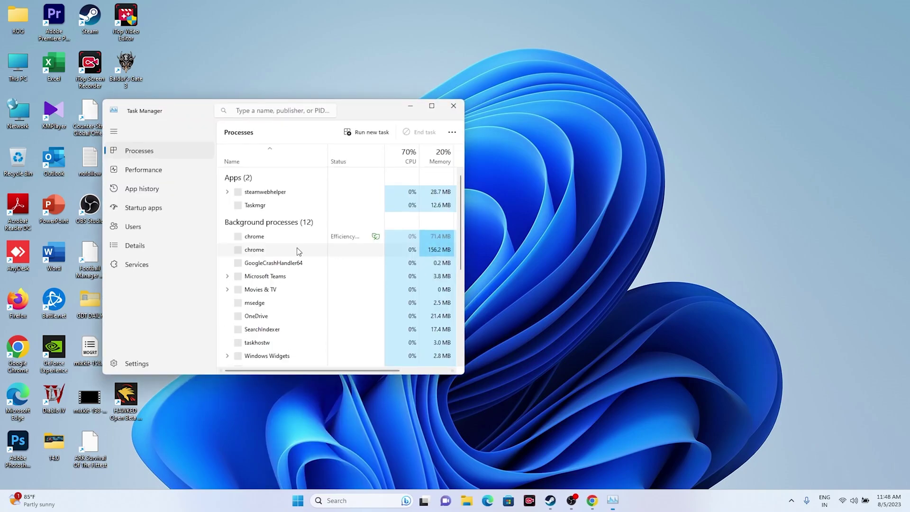
pyautogui.press('super+Up')
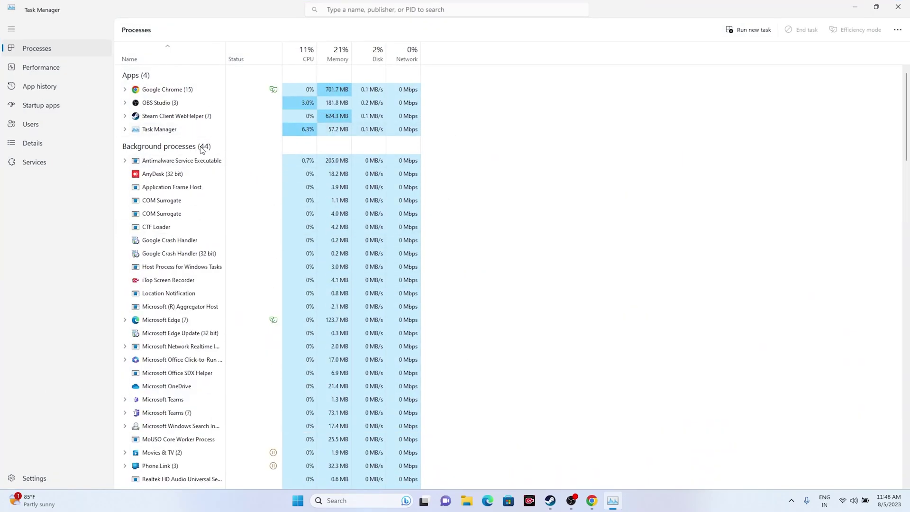
pyautogui.scroll(-5, 459, 199)
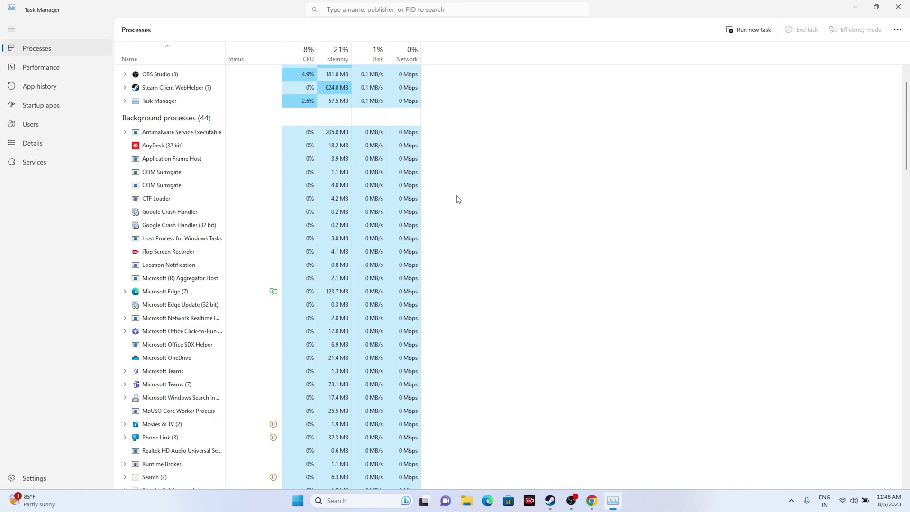
pyautogui.scroll(5, 459, 200)
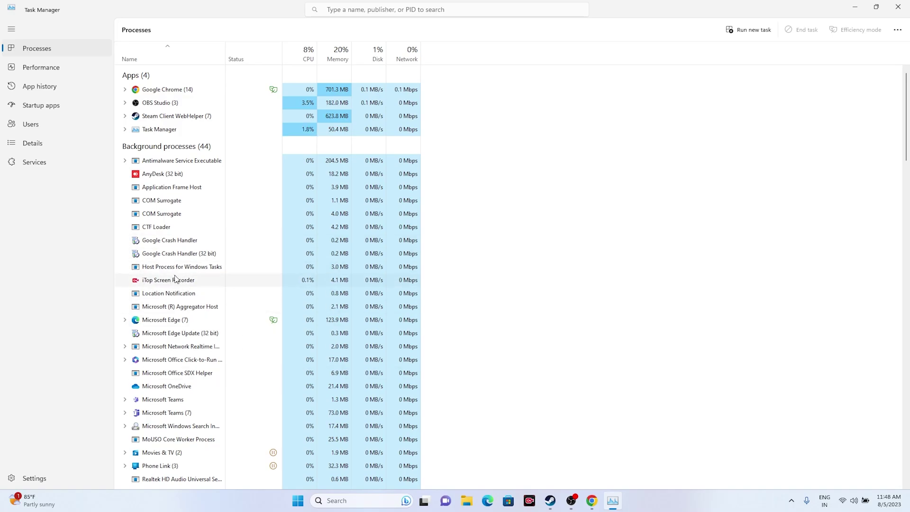
pyautogui.scroll(-5, 182, 275)
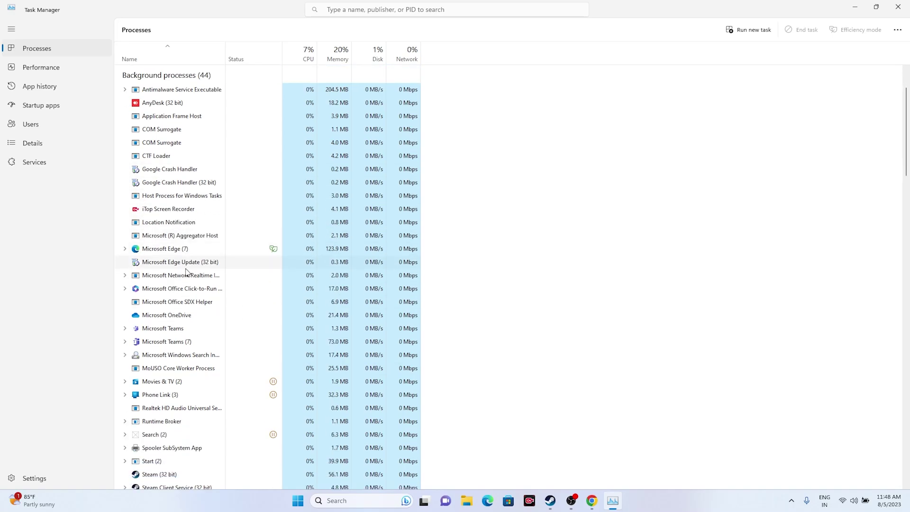
pyautogui.scroll(5, 189, 272)
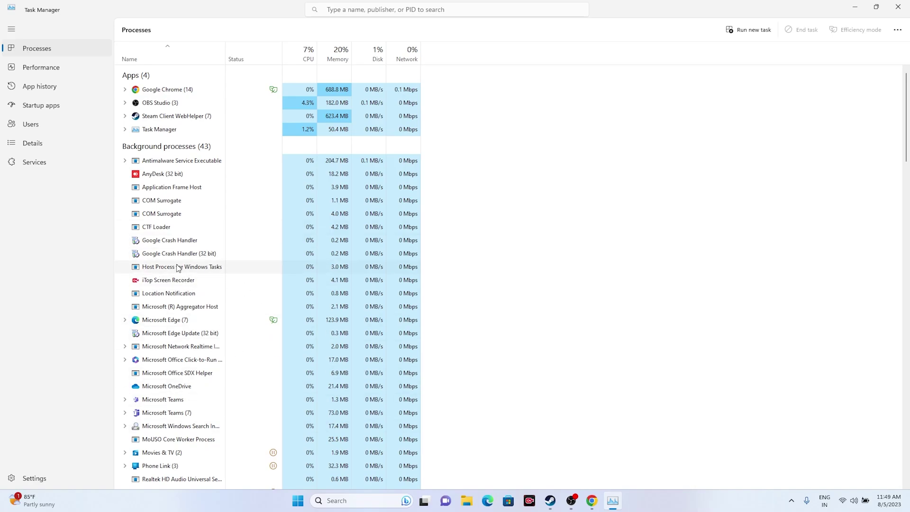
pyautogui.click(898, 6)
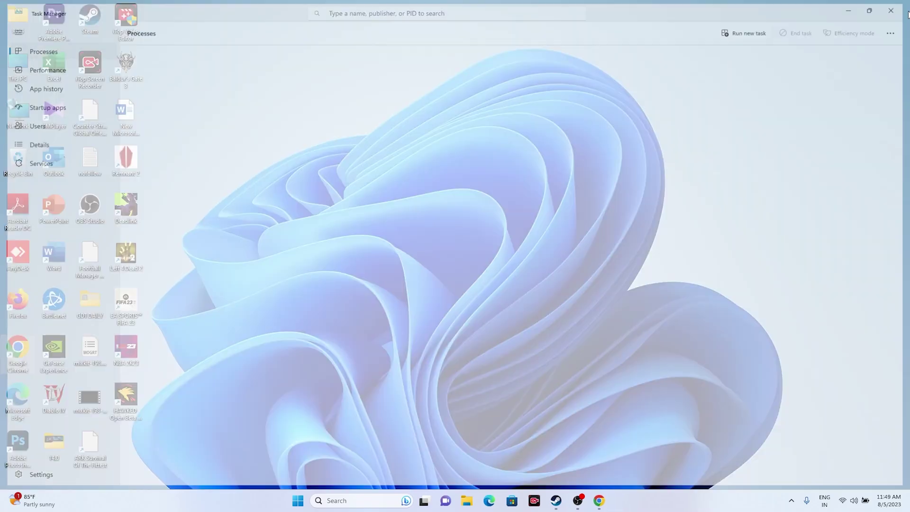
pyautogui.click(560, 501)
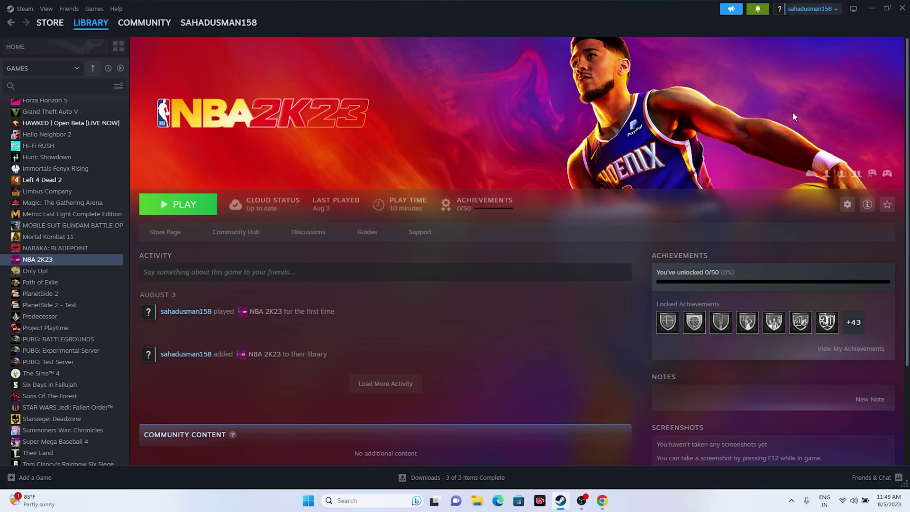
pyautogui.click(874, 10)
# Open the Windows Graphics settings and review the apps listed under the custom options.
pyautogui.press('super+s')
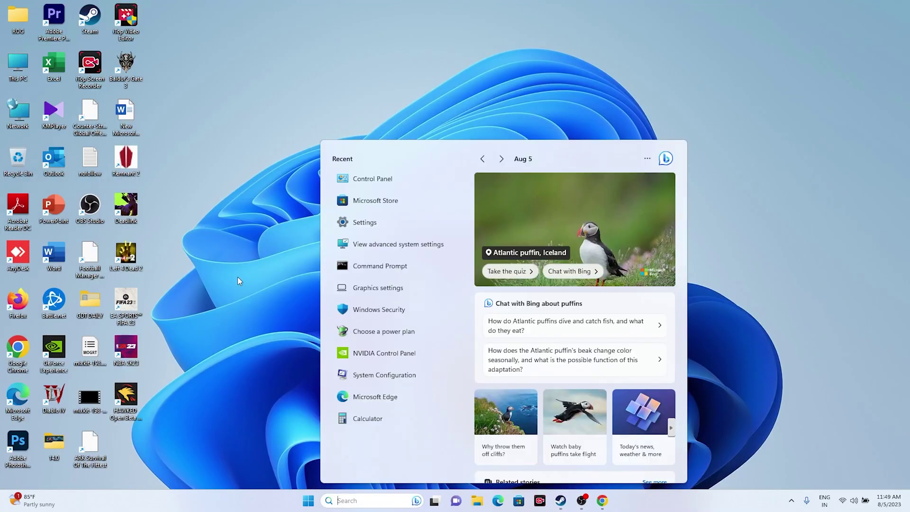
pyautogui.click(393, 288)
pyautogui.scroll(-5, 717, 218)
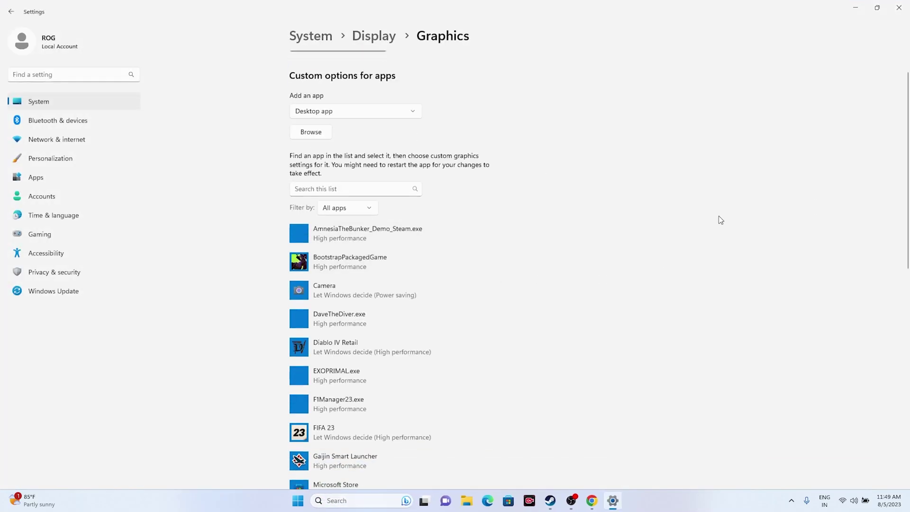
pyautogui.scroll(-6, 720, 220)
pyautogui.scroll(10, 720, 220)
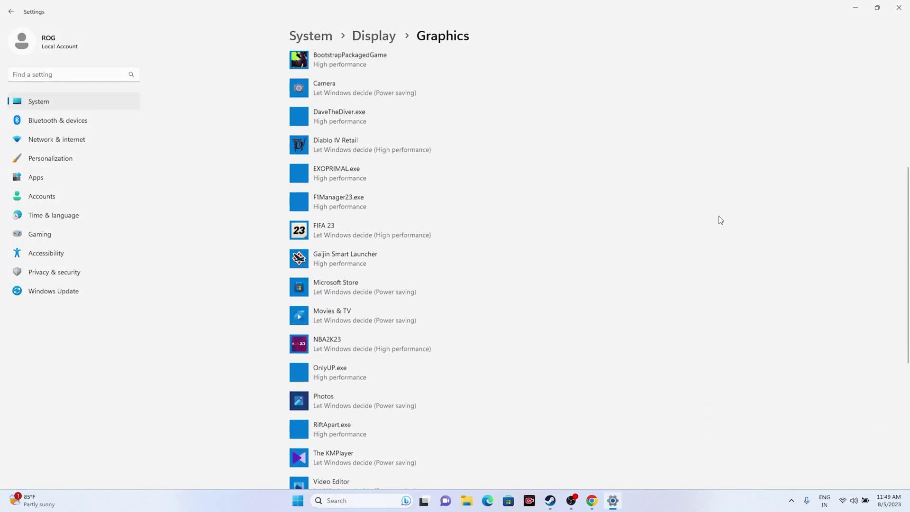
pyautogui.scroll(-7, 721, 220)
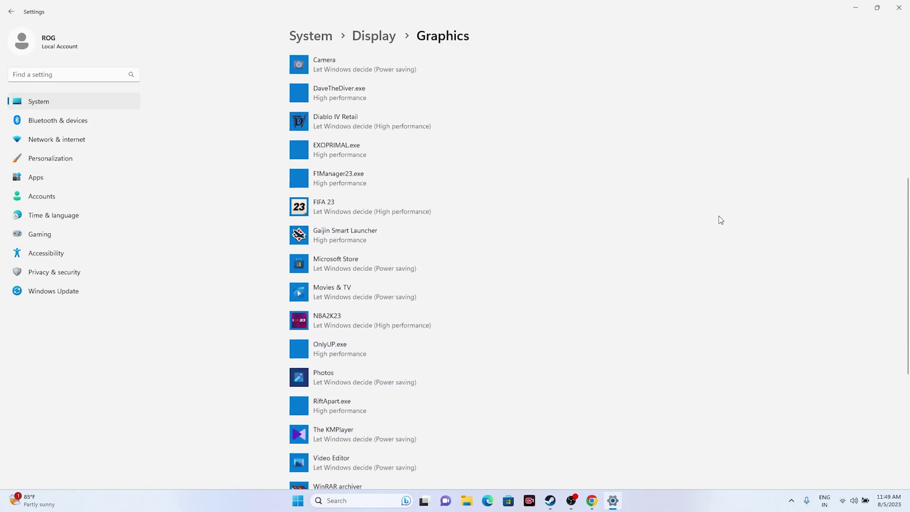
pyautogui.scroll(7, 721, 220)
pyautogui.scroll(-1, 721, 219)
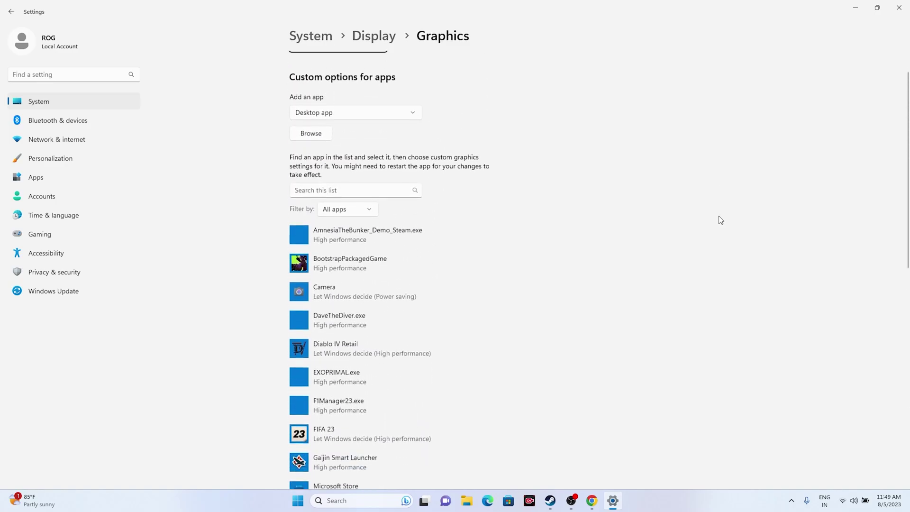
pyautogui.scroll(1, 720, 219)
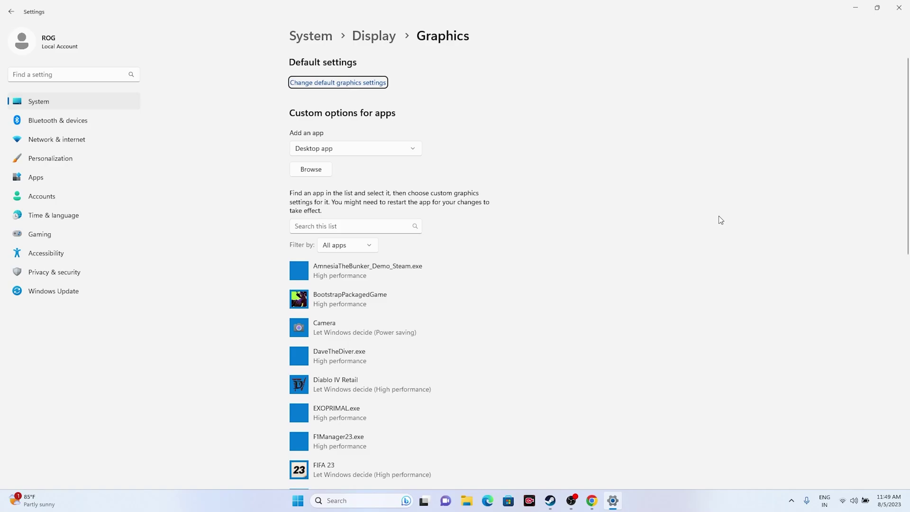
# Browse for a desktop app to add to the custom graphics list, going to C:\Program Files (x86)\Steam\steamapps\common.
pyautogui.click(313, 174)
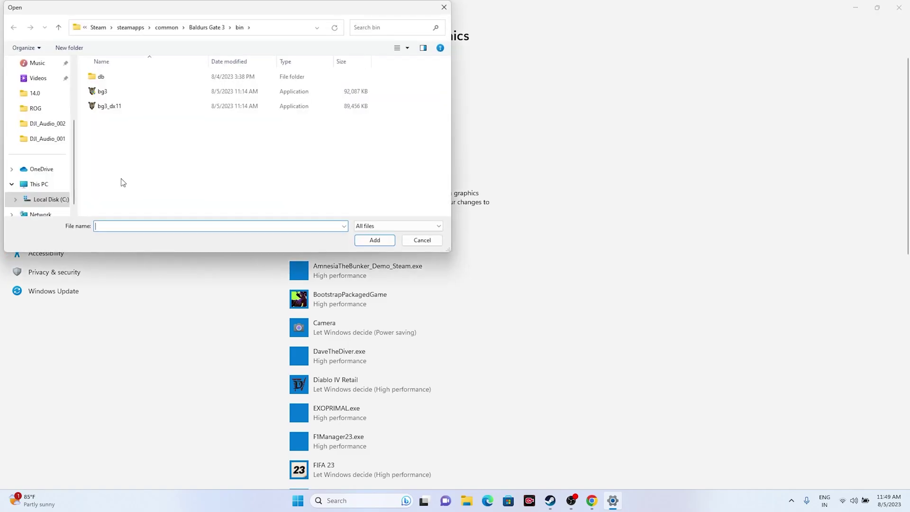
pyautogui.click(49, 183)
pyautogui.doubleClick(154, 93)
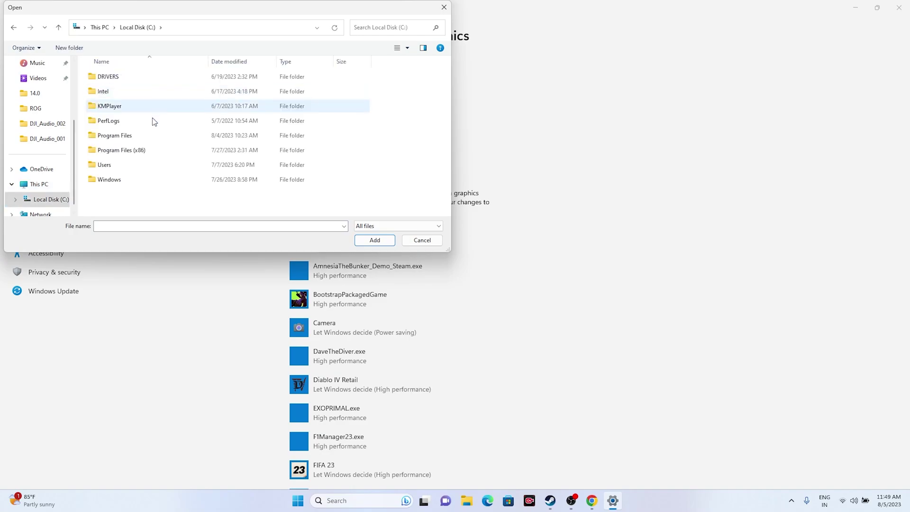
pyautogui.doubleClick(143, 146)
pyautogui.scroll(-2, 144, 146)
pyautogui.scroll(-1, 145, 150)
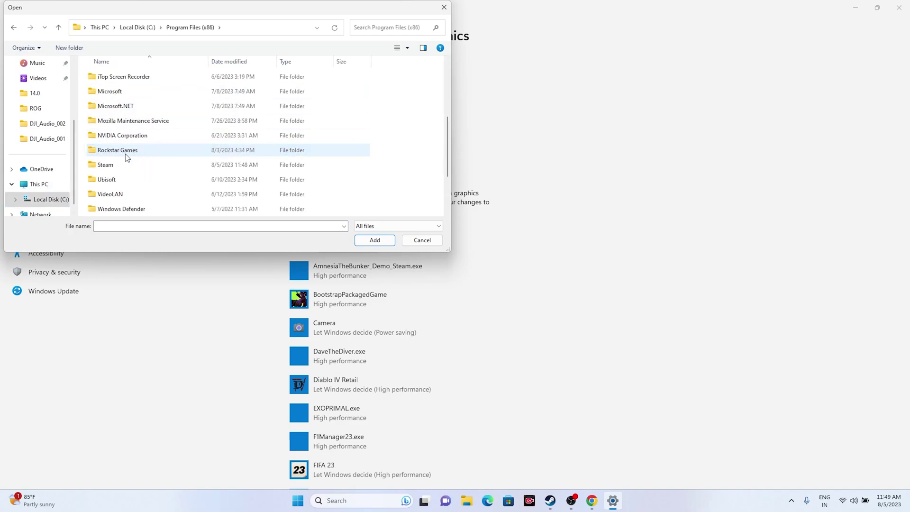
pyautogui.doubleClick(118, 162)
pyautogui.scroll(-4, 129, 156)
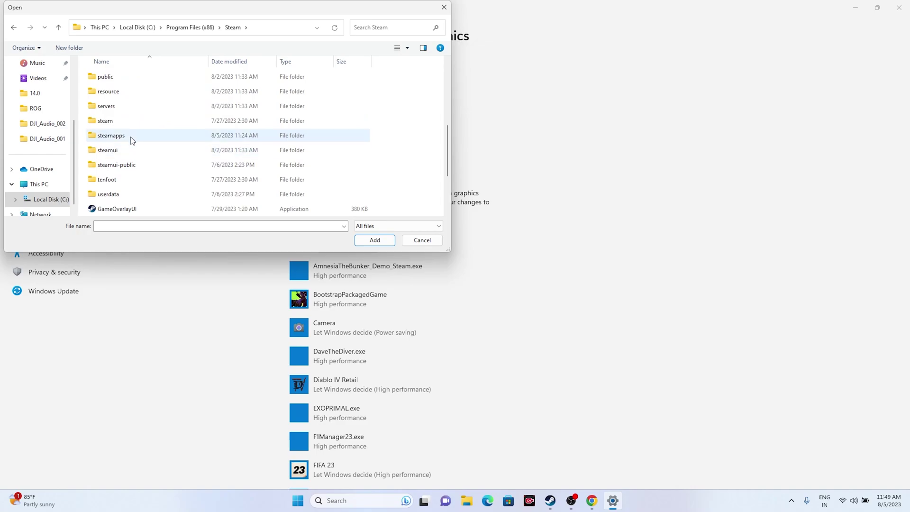
pyautogui.doubleClick(130, 135)
pyautogui.doubleClick(130, 80)
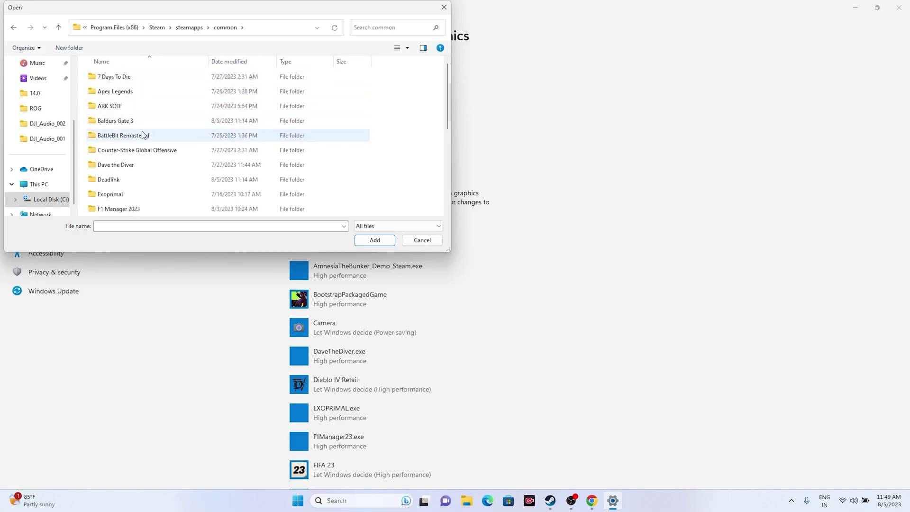
# Add the NBA2K23 application from the NBA 2K23 folder to the custom graphics list.
pyautogui.scroll(-2, 123, 135)
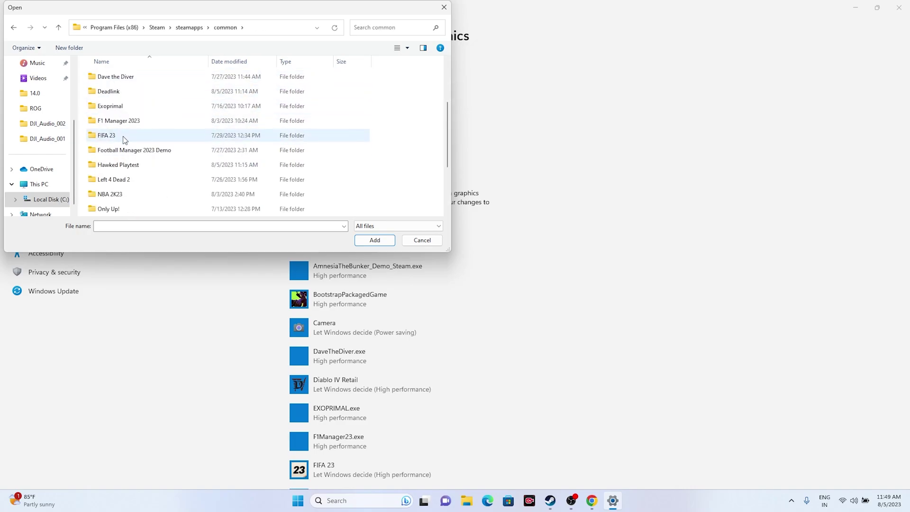
pyautogui.doubleClick(119, 194)
pyautogui.click(117, 92)
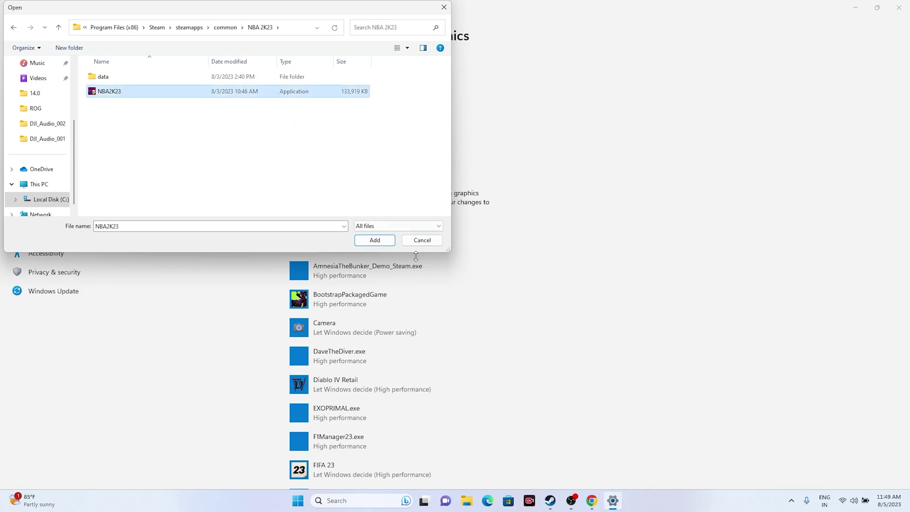
pyautogui.click(369, 244)
# Set NBA2K23's graphics preference to High performance, save it and close Settings.
pyautogui.scroll(-6, 587, 214)
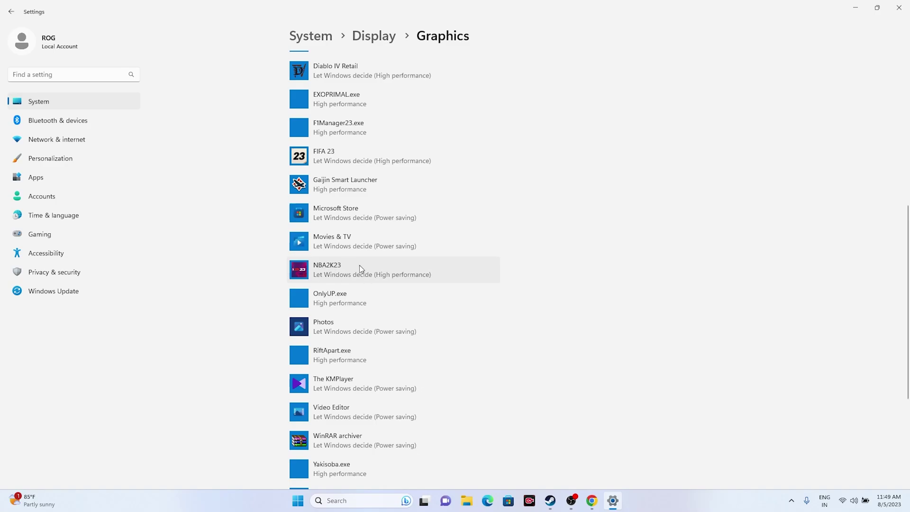
pyautogui.click(328, 272)
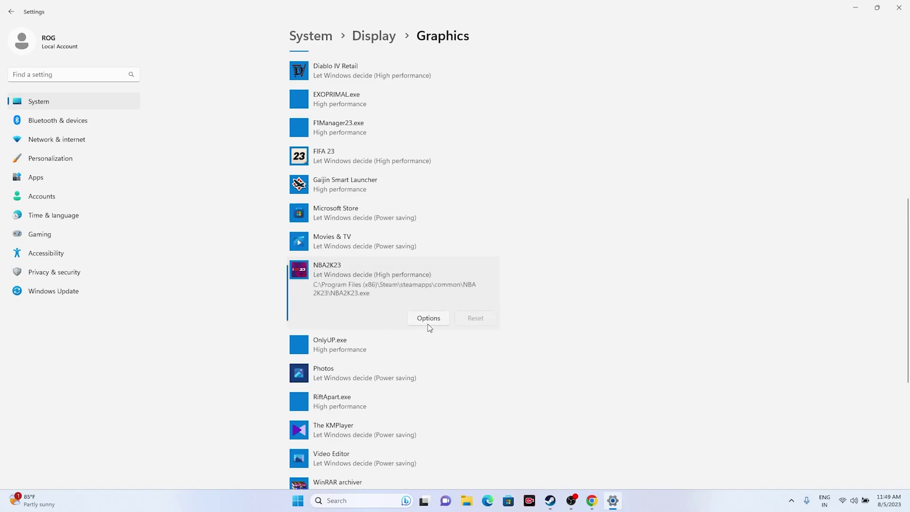
pyautogui.click(426, 318)
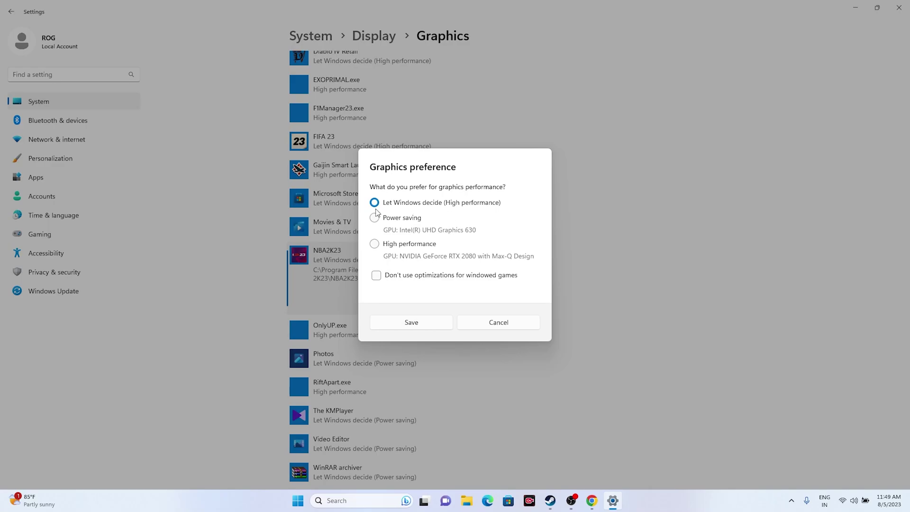
pyautogui.click(375, 245)
pyautogui.click(411, 323)
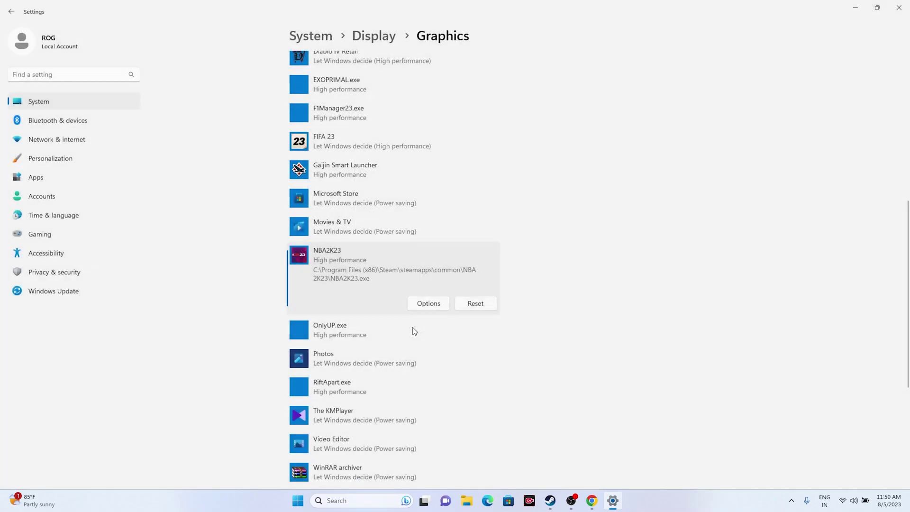
pyautogui.click(899, 7)
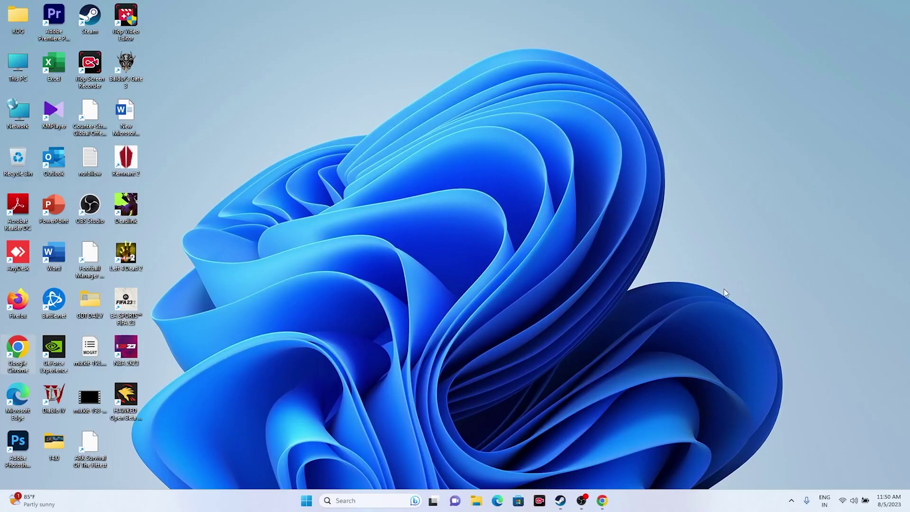
# Open the Virtual Memory settings through the performance options of the advanced system settings.
pyautogui.click(561, 501)
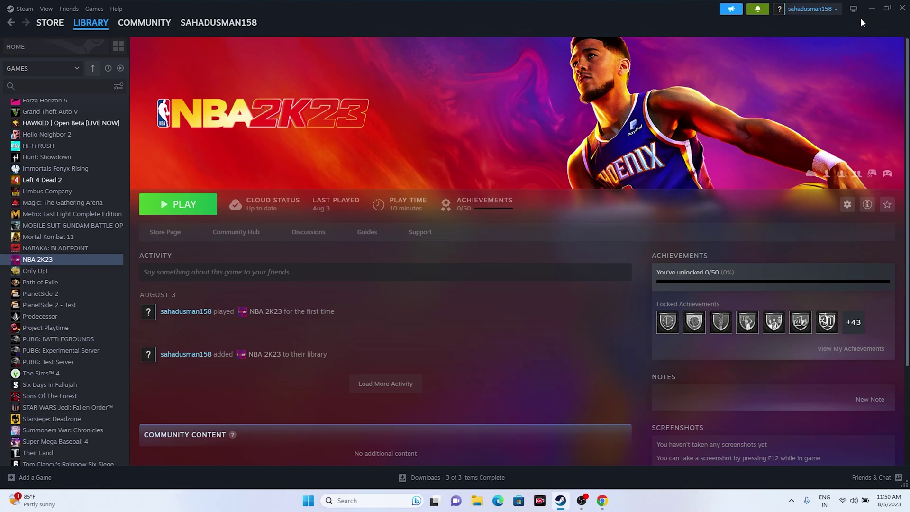
pyautogui.press('super+d')
pyautogui.click(349, 500)
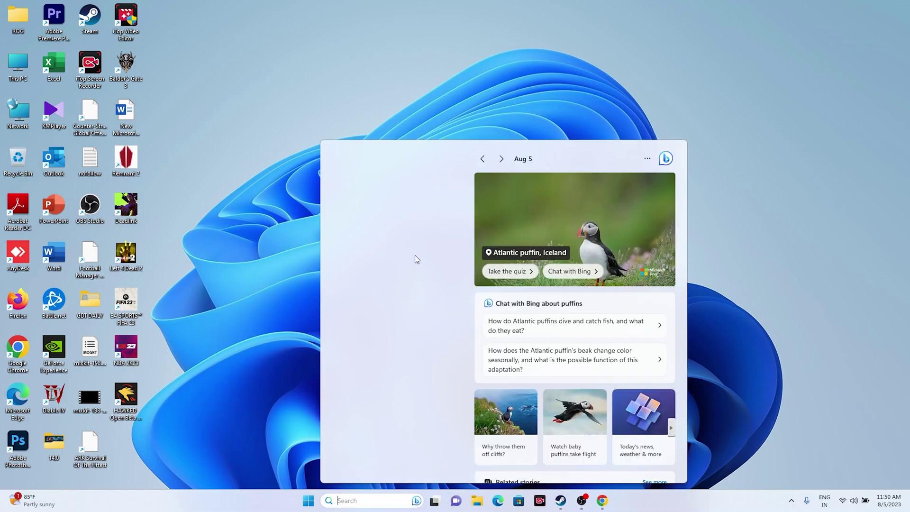
pyautogui.click(409, 247)
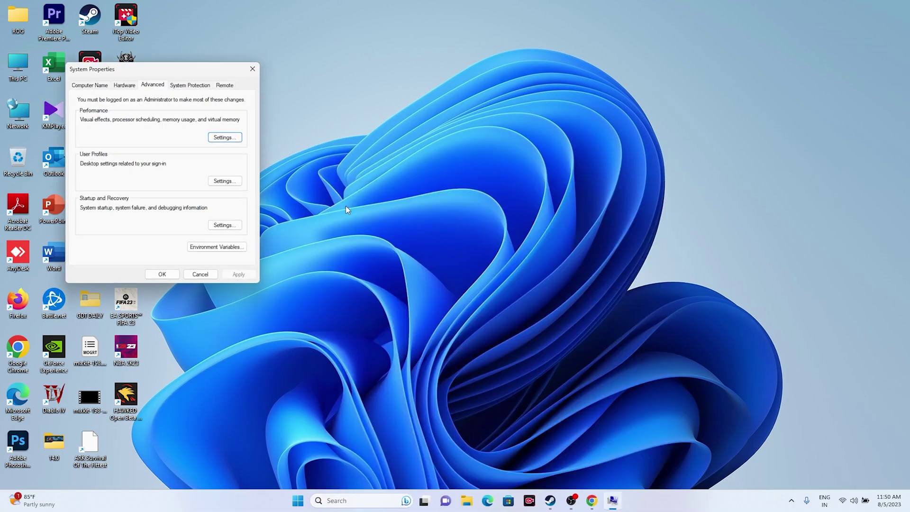
pyautogui.click(222, 138)
pyautogui.click(135, 121)
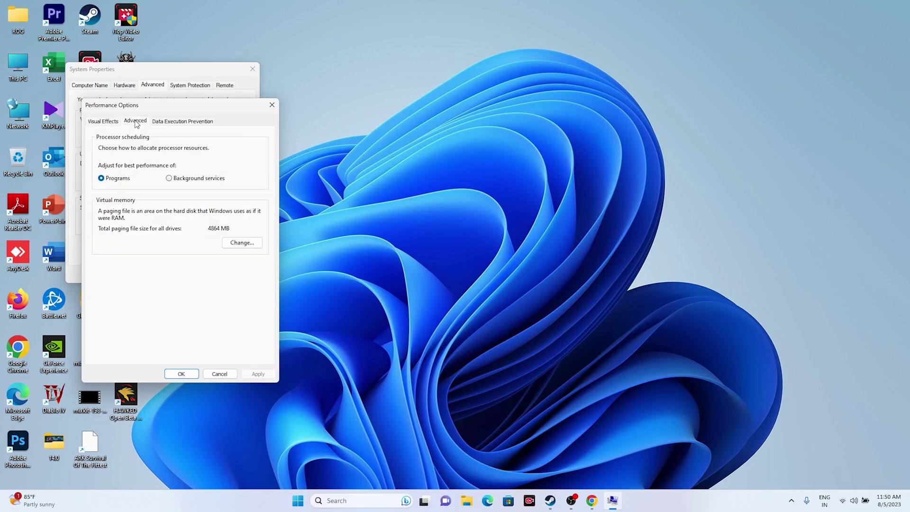
pyautogui.click(240, 244)
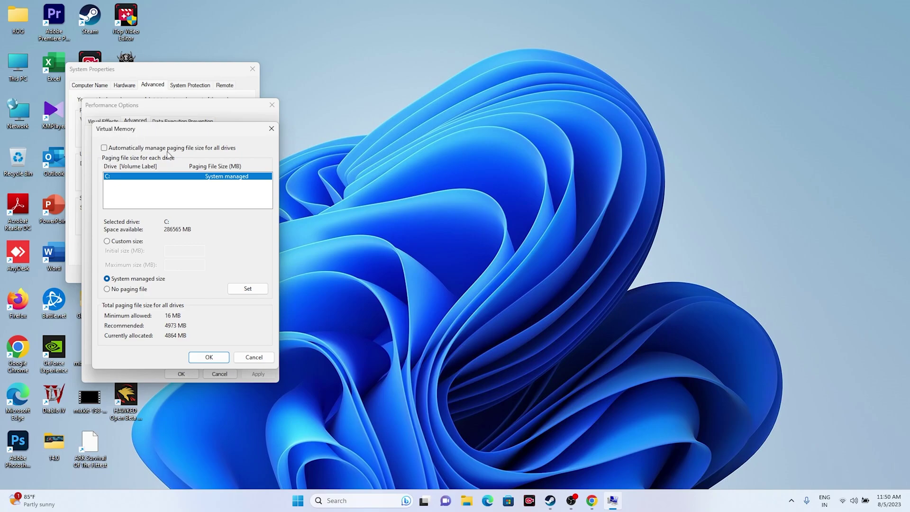
# Choose a custom paging file size for drive C: with automatic management turned off.
pyautogui.click(104, 148)
pyautogui.click(108, 241)
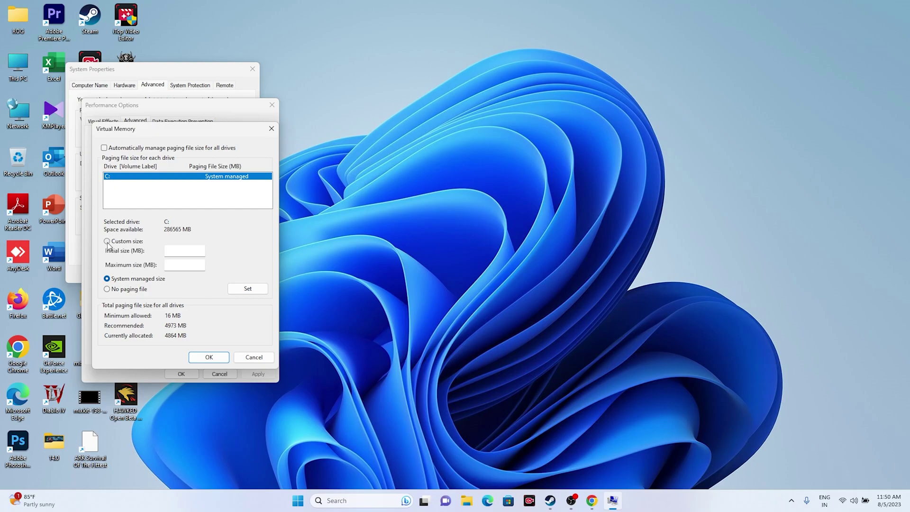
pyautogui.click(182, 252)
# Open Calculator and calculate 32 × 1024.
pyautogui.click(338, 501)
pyautogui.click(380, 417)
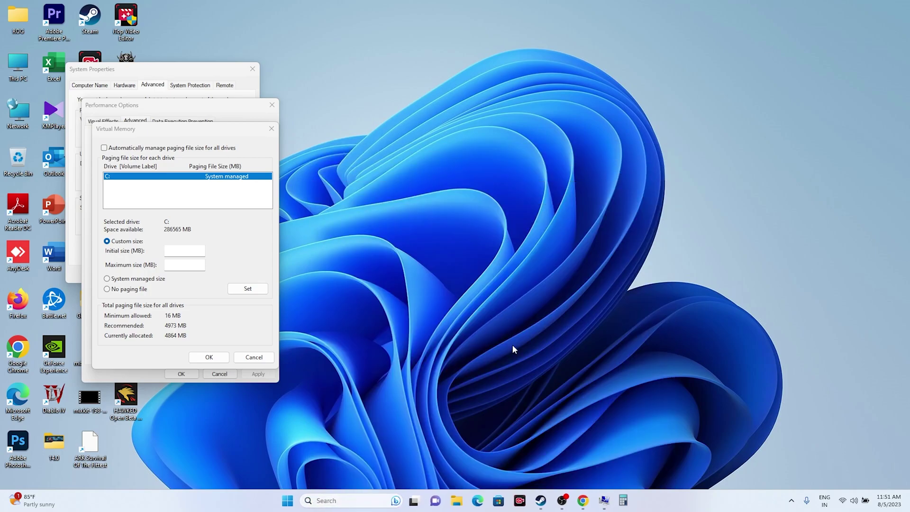
pyautogui.click(589, 275)
pyautogui.click(557, 277)
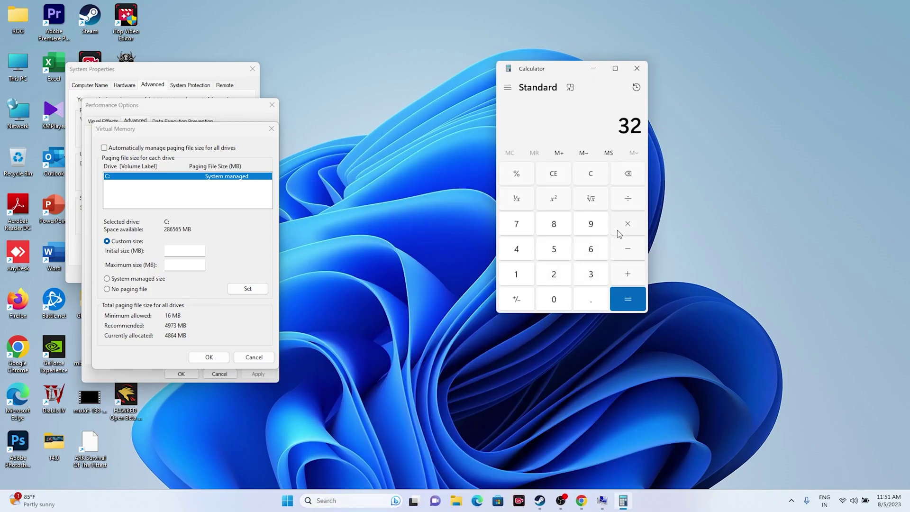
pyautogui.click(627, 223)
pyautogui.click(524, 273)
pyautogui.click(552, 298)
pyautogui.click(550, 277)
pyautogui.click(519, 252)
pyautogui.click(628, 298)
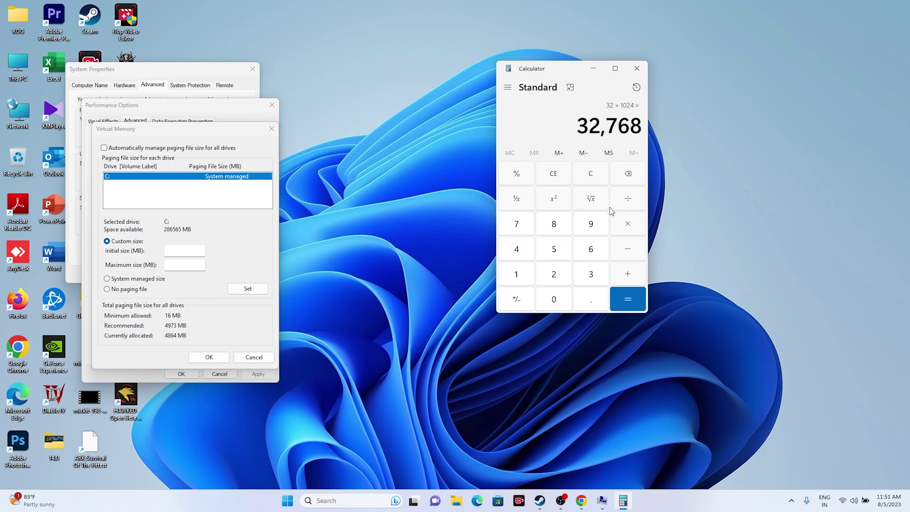
# Multiply the calculated value by 1.5 and copy the result.
pyautogui.click(628, 225)
pyautogui.click(520, 274)
pyautogui.click(598, 303)
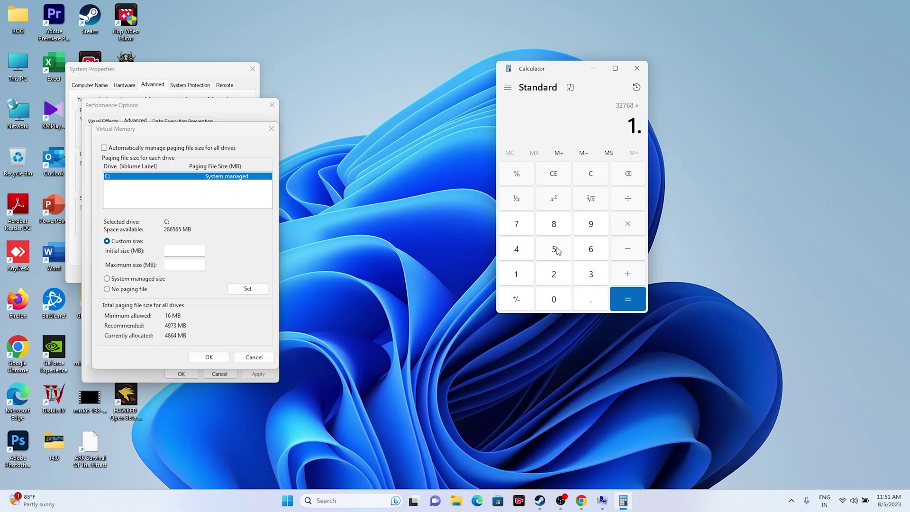
pyautogui.click(558, 251)
pyautogui.click(619, 295)
pyautogui.rightClick(635, 129)
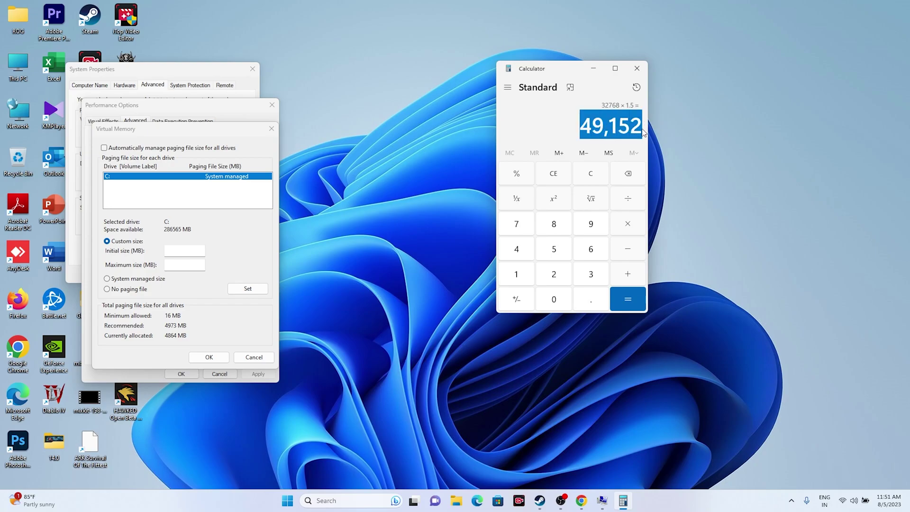
pyautogui.click(663, 140)
# Paste 49,152 as the paging file's initial size in MB.
pyautogui.rightClick(180, 255)
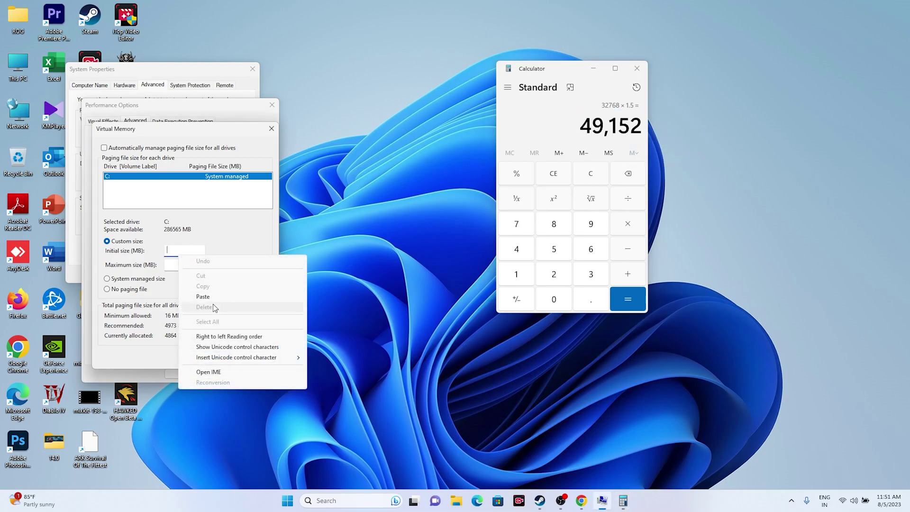
pyautogui.click(215, 300)
pyautogui.click(167, 266)
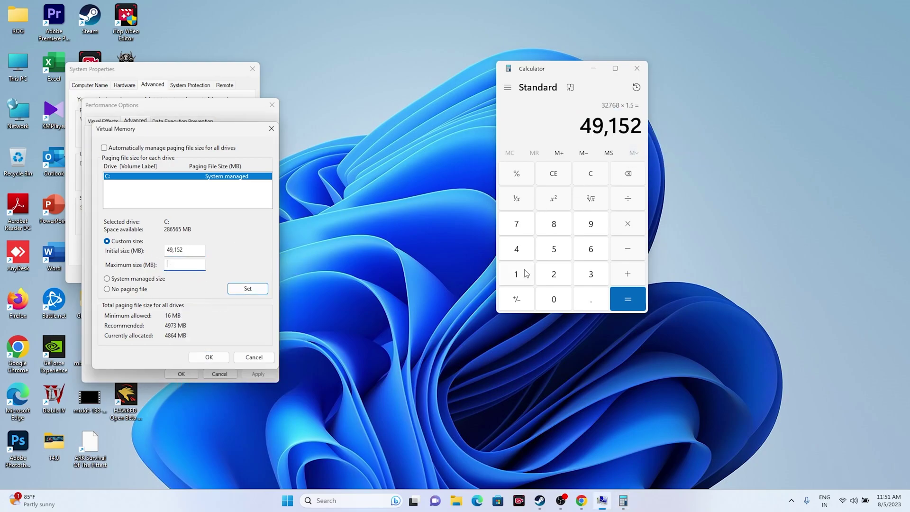
# Clear Calculator and calculate 32 × 1024 again for the maximum size.
pyautogui.click(557, 173)
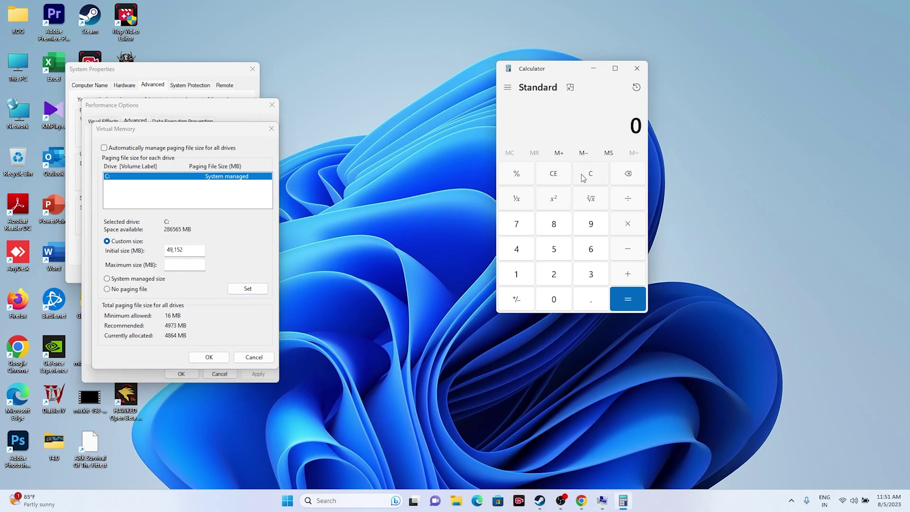
pyautogui.click(589, 274)
pyautogui.click(571, 269)
pyautogui.click(628, 226)
pyautogui.click(520, 282)
pyautogui.click(549, 301)
pyautogui.click(551, 271)
pyautogui.click(530, 254)
pyautogui.click(629, 301)
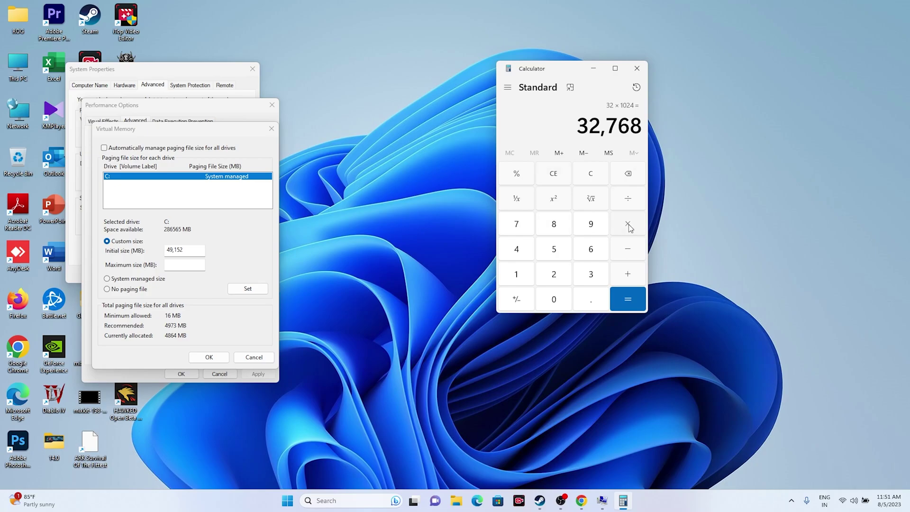
# Multiply the calculated value by 3 and copy the result.
pyautogui.click(628, 226)
pyautogui.click(592, 274)
pyautogui.click(623, 295)
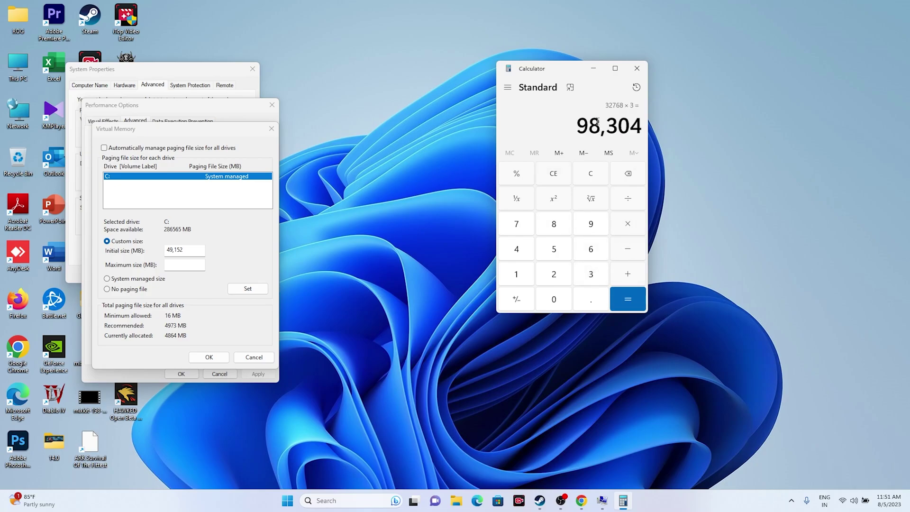
pyautogui.rightClick(592, 125)
pyautogui.press('super+c')
pyautogui.click(637, 136)
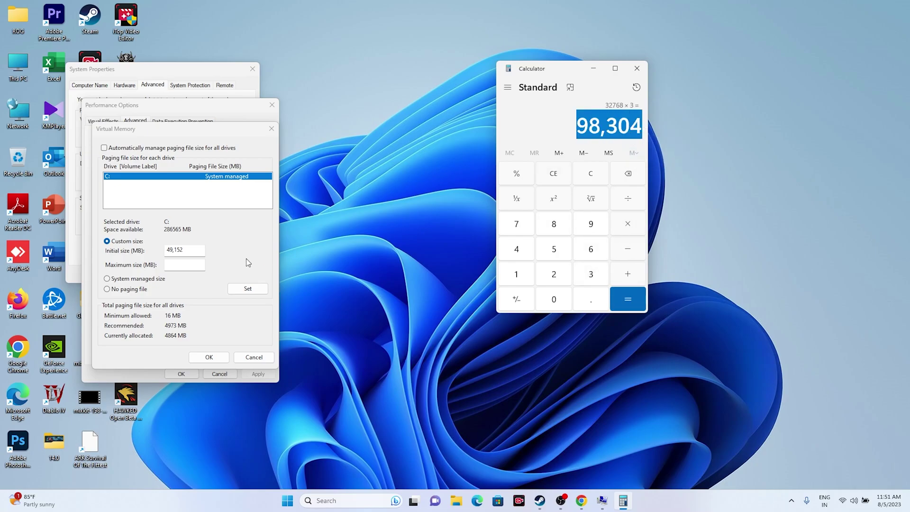
# Paste 98,304 as the paging file's maximum size, confirm the memory dialogs, and close System Properties and Calculator.
pyautogui.click(193, 264)
pyautogui.rightClick(193, 264)
pyautogui.click(244, 306)
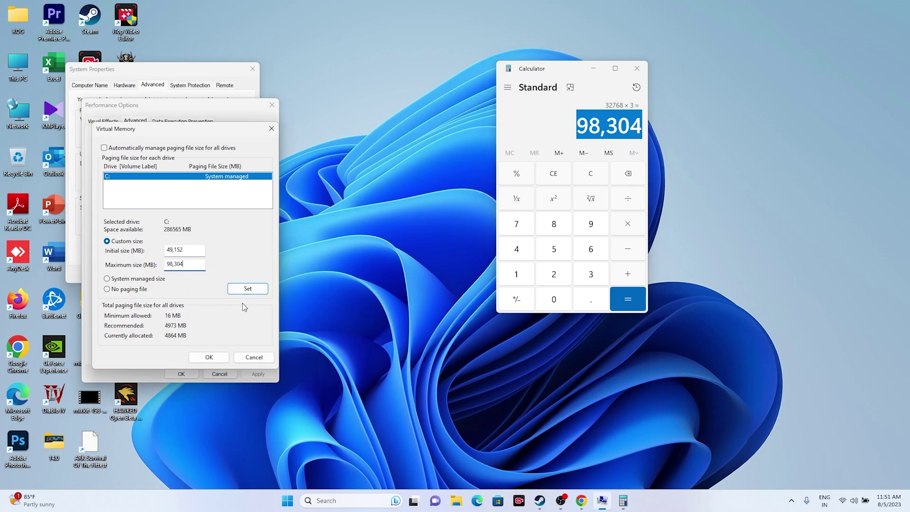
pyautogui.click(208, 361)
pyautogui.click(187, 374)
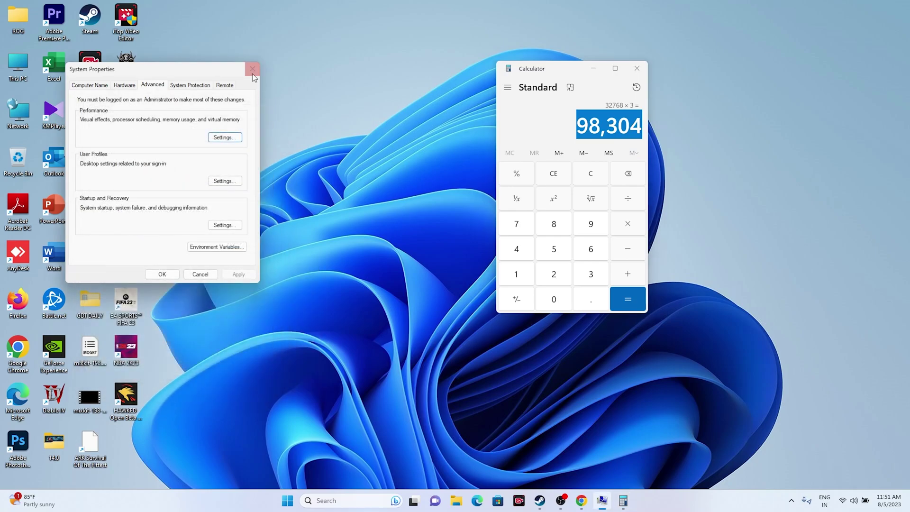
pyautogui.click(252, 69)
pyautogui.click(637, 69)
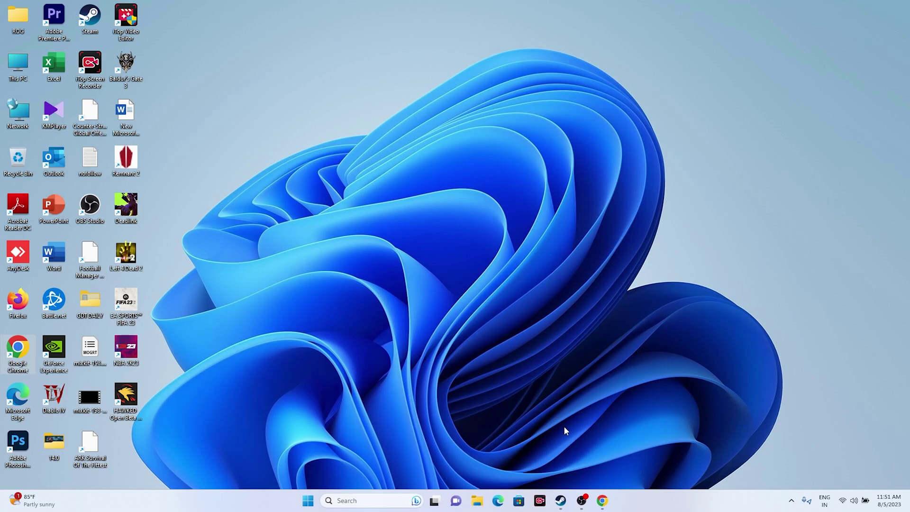
# Minimise Steam and open the Windows Update settings to review the available updates.
pyautogui.click(562, 501)
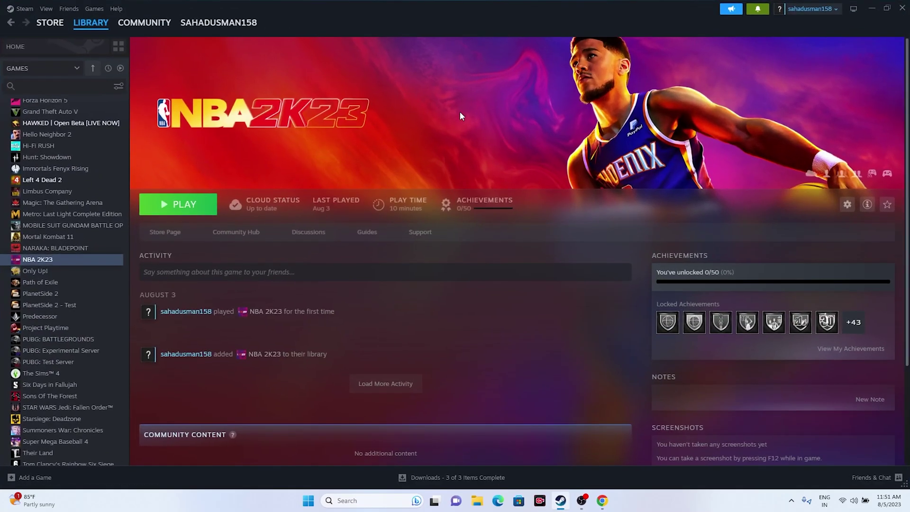
pyautogui.click(869, 10)
pyautogui.click(376, 501)
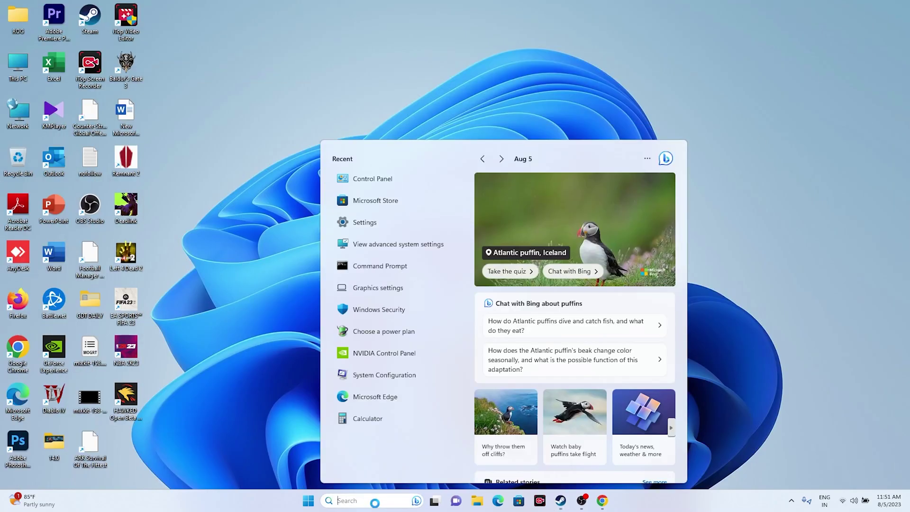
pyautogui.click(365, 223)
pyautogui.click(101, 290)
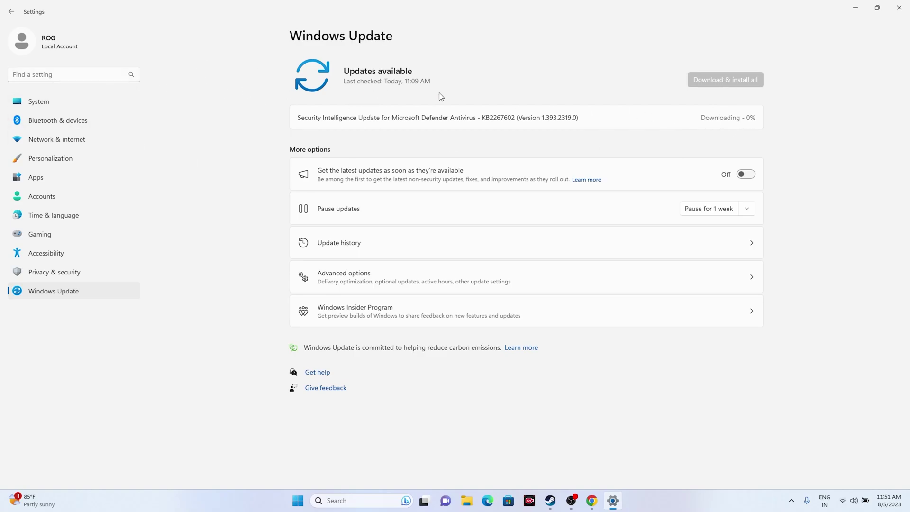
# Turn on getting the latest updates as soon as they're available and close Settings.
pyautogui.click(744, 175)
pyautogui.click(899, 8)
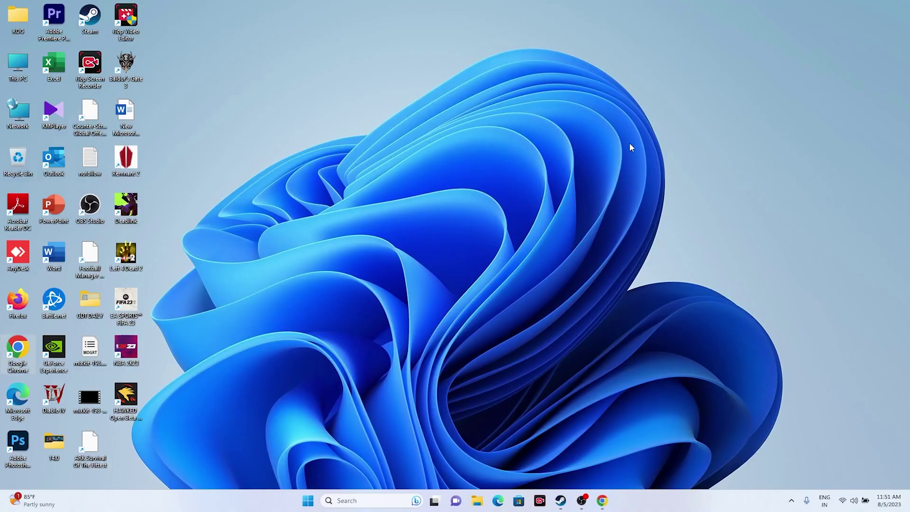
# Switch to Chrome, decline push notifications on the GeForce Drivers page and glance at the AMD Drivers and Support page.
pyautogui.click(611, 503)
pyautogui.hotkey('ctrl', 'Tab')
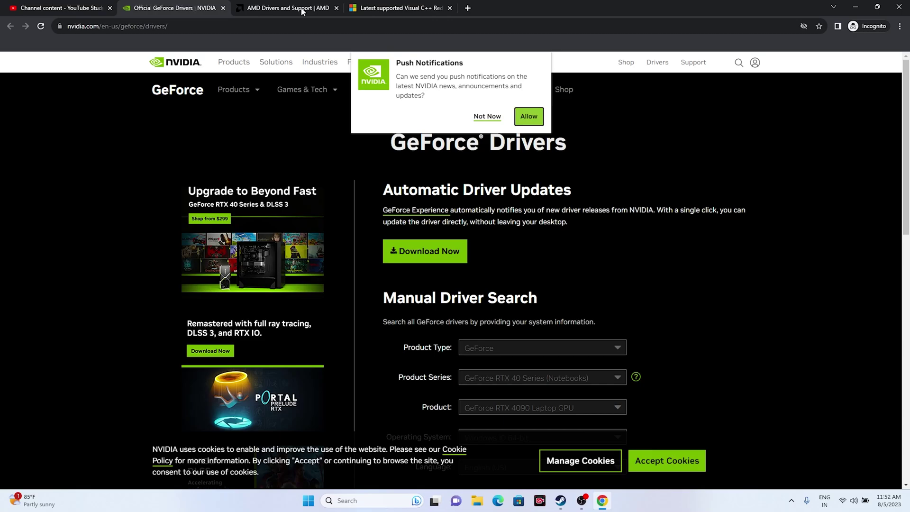
pyautogui.click(487, 116)
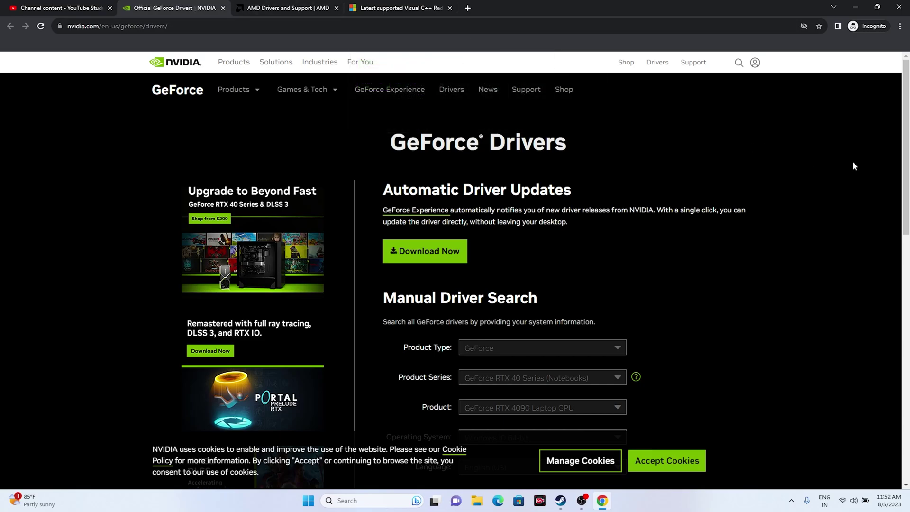
pyautogui.scroll(-2, 900, 165)
pyautogui.scroll(2, 699, 187)
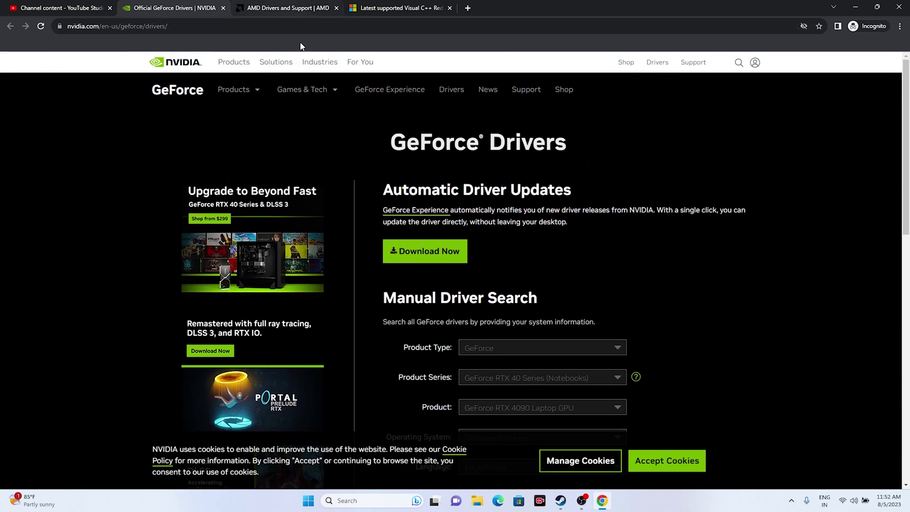
pyautogui.hotkey('ctrl', 'Tab')
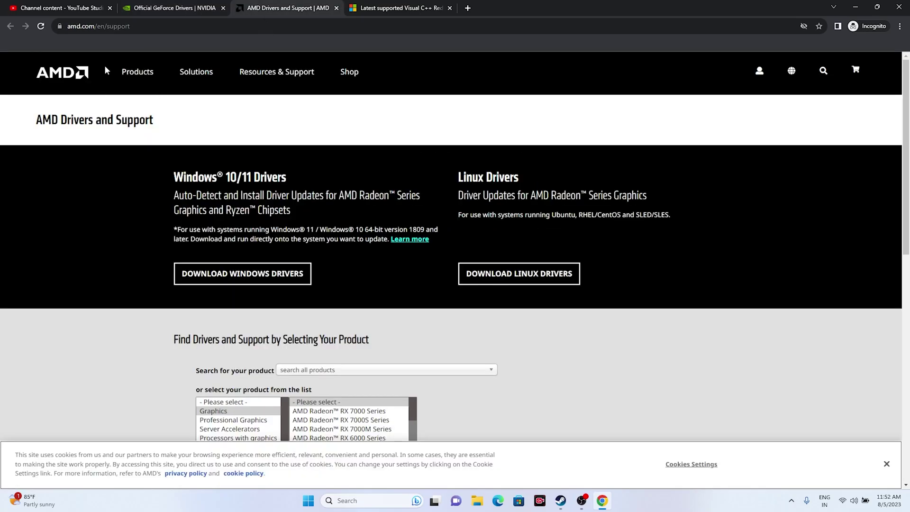
pyautogui.click(147, 5)
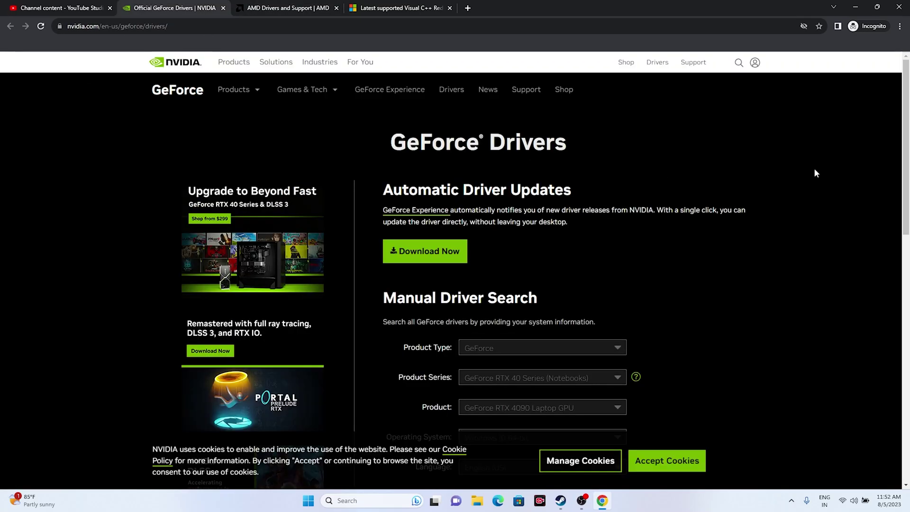
# Review the product type, series and product choices in NVIDIA's manual driver search.
pyautogui.scroll(-3, 814, 170)
pyautogui.click(581, 207)
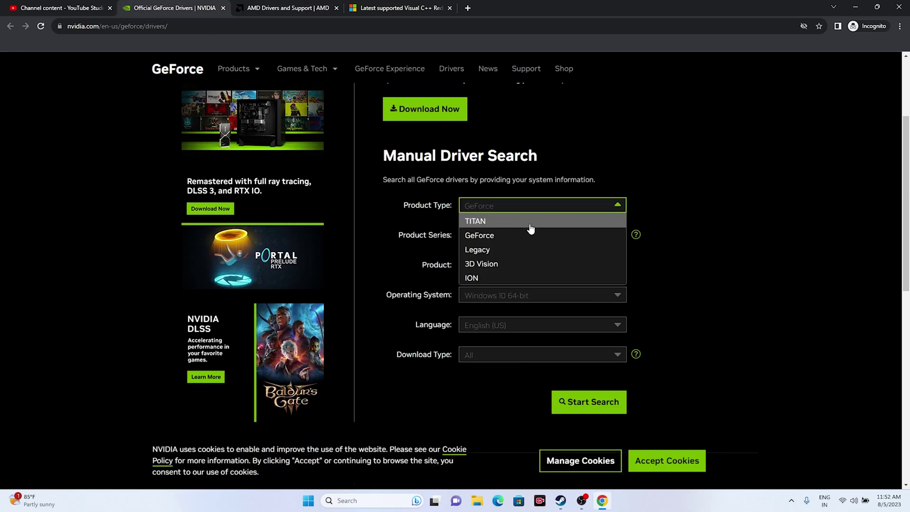
pyautogui.click(763, 201)
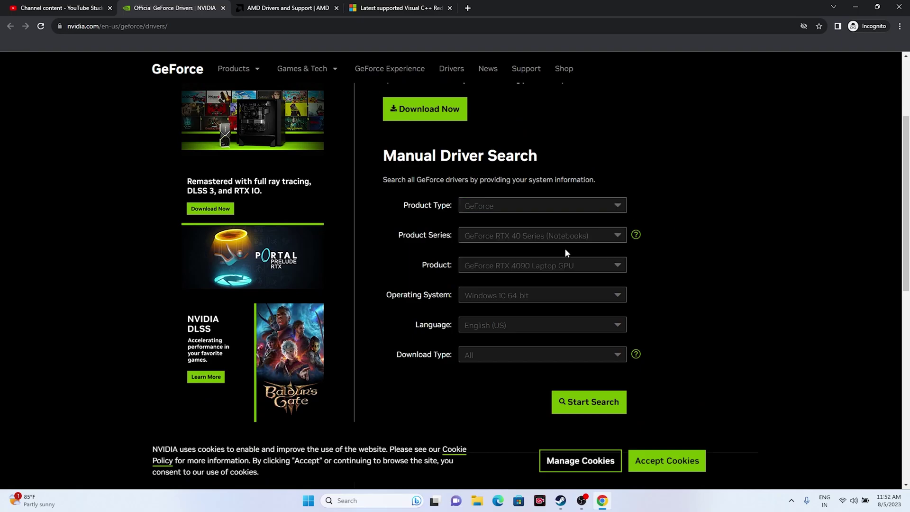
pyautogui.click(533, 246)
pyautogui.click(786, 215)
pyautogui.click(589, 265)
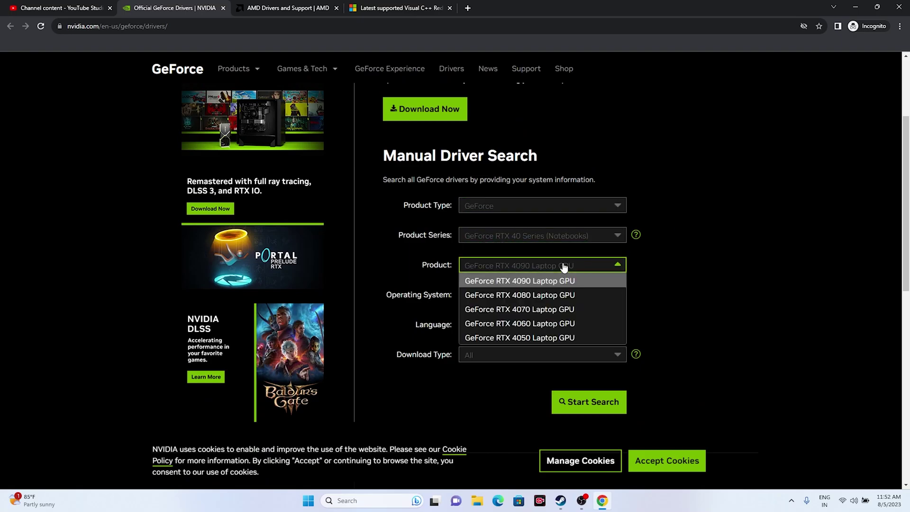
pyautogui.click(624, 264)
pyautogui.scroll(-1, 688, 233)
# Set the operating system to Windows 11 and start the NVIDIA driver search.
pyautogui.click(546, 250)
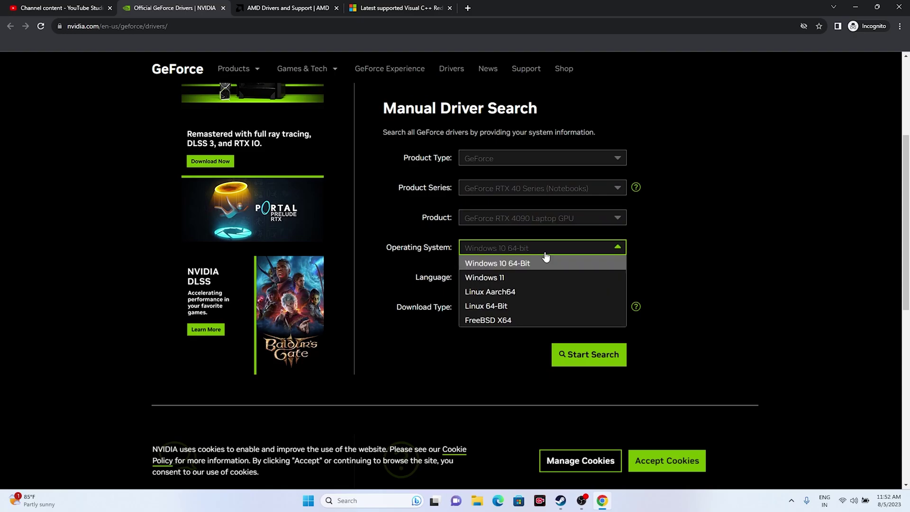
pyautogui.click(528, 278)
pyautogui.scroll(-3, 786, 208)
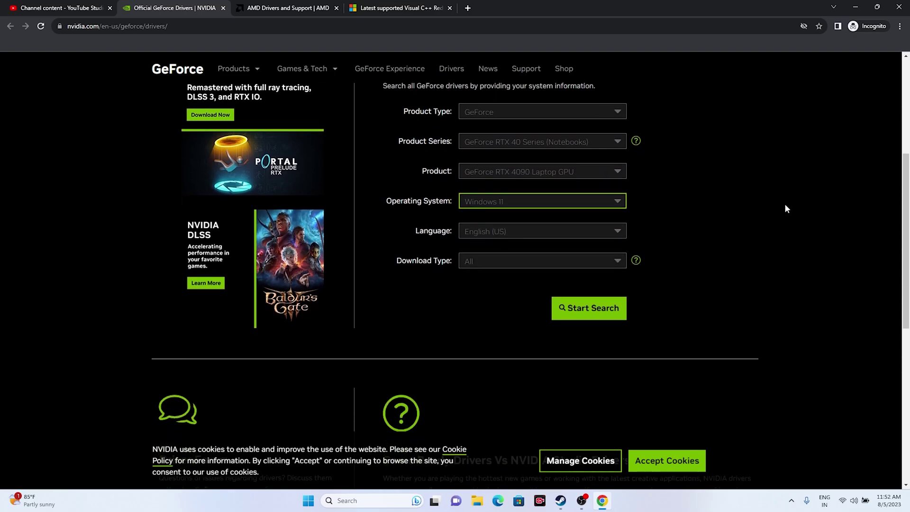
pyautogui.click(590, 212)
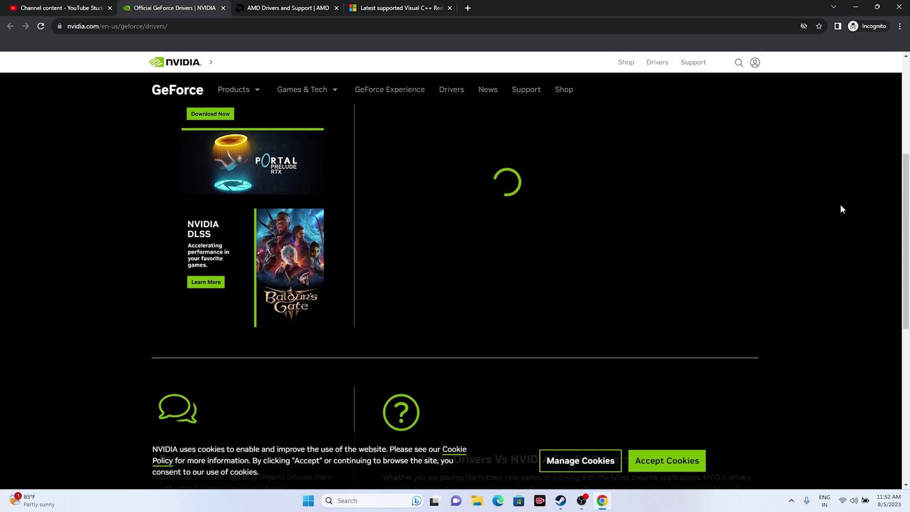
# Examine the driver results and highlight the version and release date of the newest GeForce Game Ready Driver.
pyautogui.scroll(-3, 770, 163)
pyautogui.scroll(-2, 770, 163)
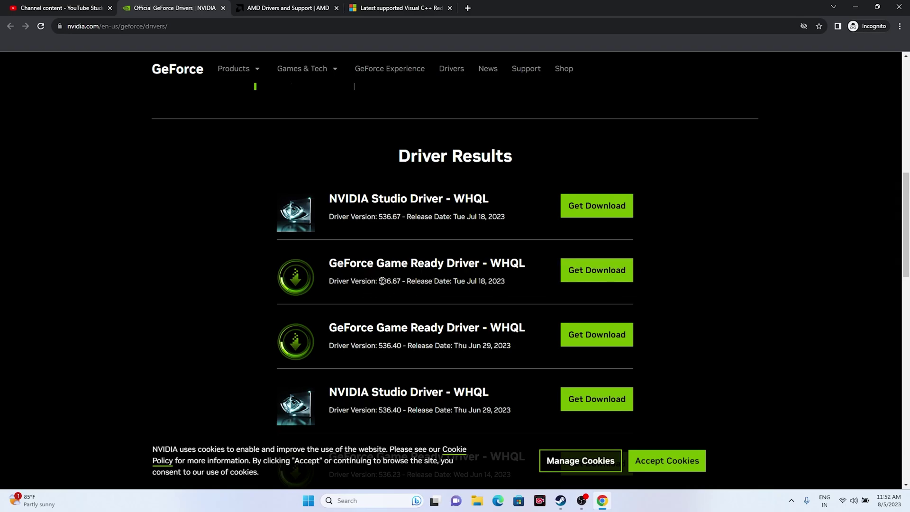
pyautogui.moveTo(382, 281); pyautogui.dragTo(504, 280)
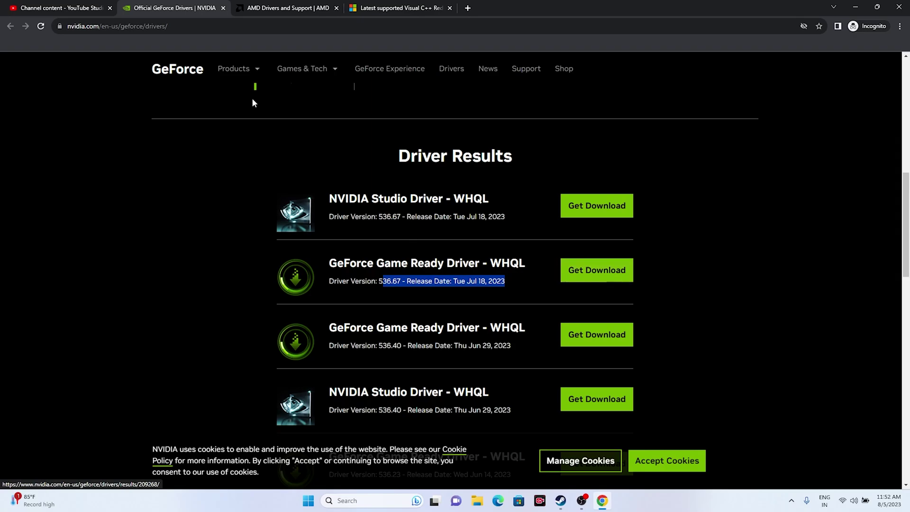
# On AMD's support page, select Graphics, AMD Radeon RX 7000S Series and AMD Radeon RX 7600S, and submit the product choice.
pyautogui.click(287, 7)
pyautogui.scroll(-3, 801, 182)
pyautogui.scroll(-2, 784, 180)
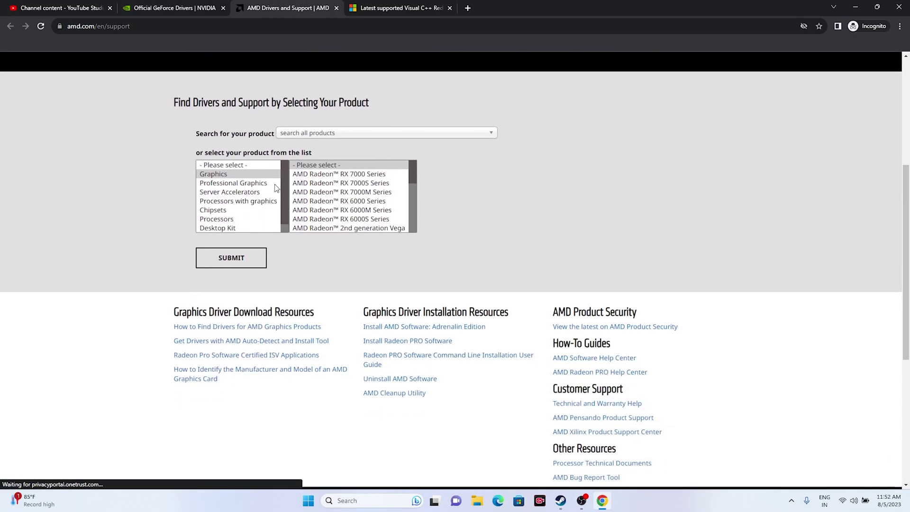
pyautogui.click(230, 174)
pyautogui.click(341, 183)
pyautogui.click(469, 174)
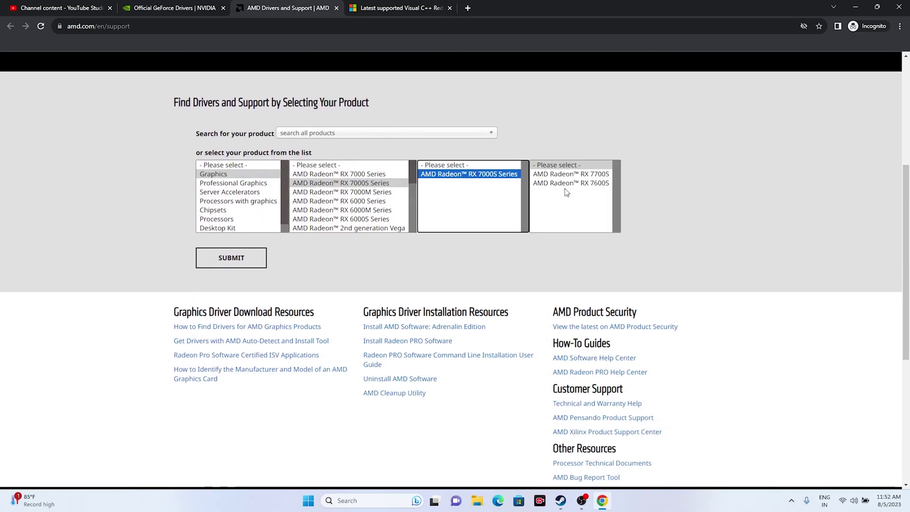
pyautogui.click(585, 183)
pyautogui.click(232, 258)
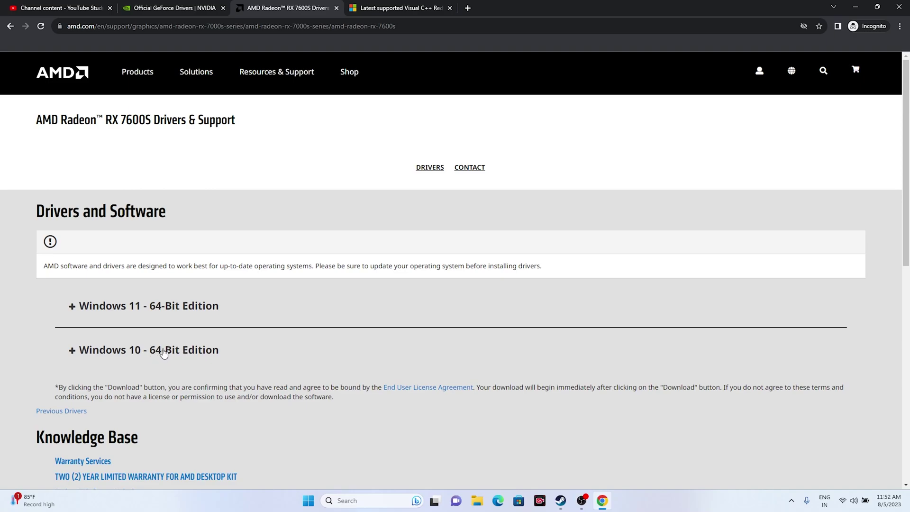
# Find the X64 download link on Microsoft's Visual C++ Redistributable page and highlight its architecture entry.
pyautogui.click(365, 7)
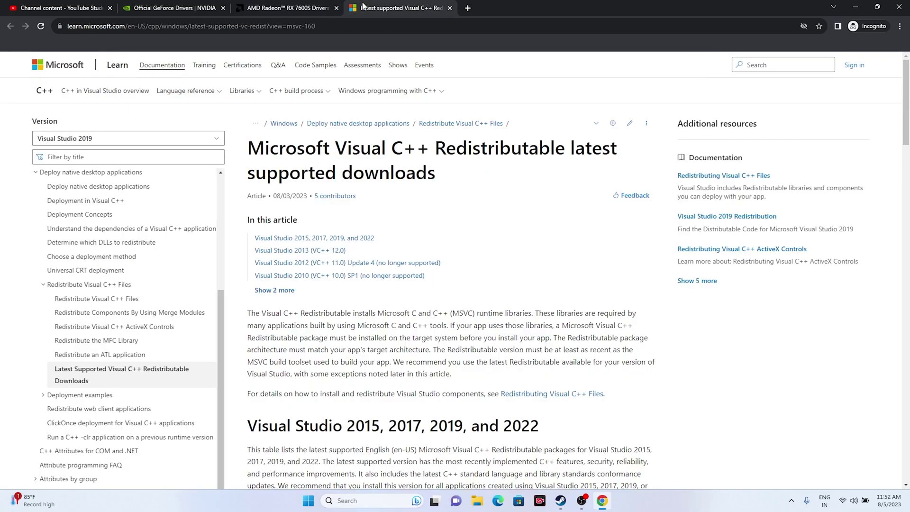
pyautogui.click(279, 4)
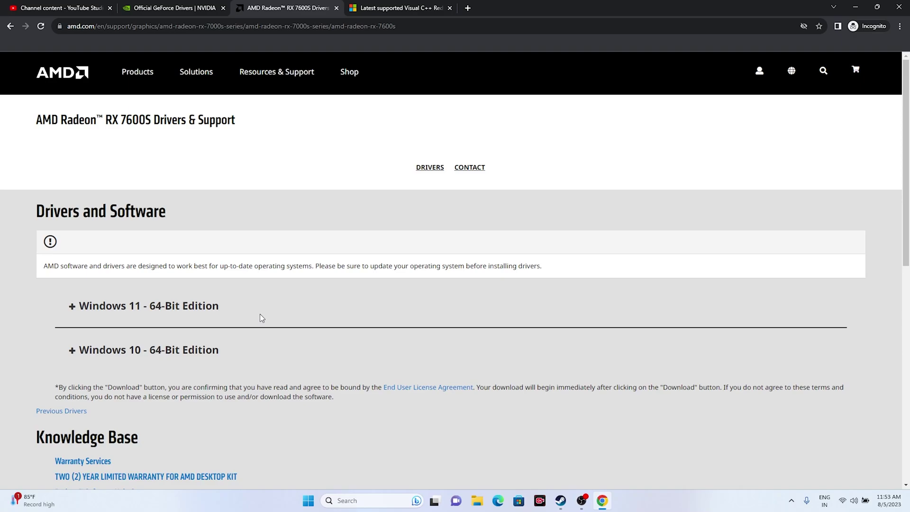
pyautogui.click(392, 6)
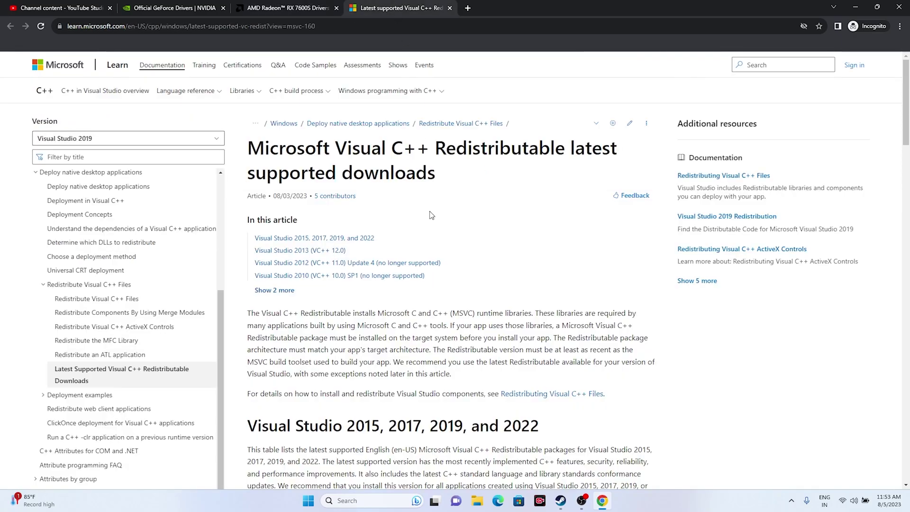
pyautogui.moveTo(442, 181); pyautogui.dragTo(250, 150)
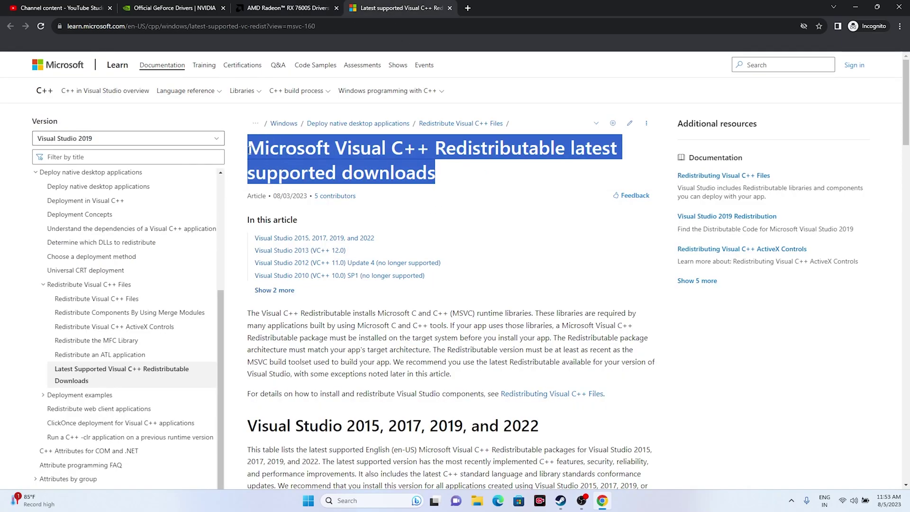
pyautogui.click(493, 187)
pyautogui.scroll(-7, 241, 326)
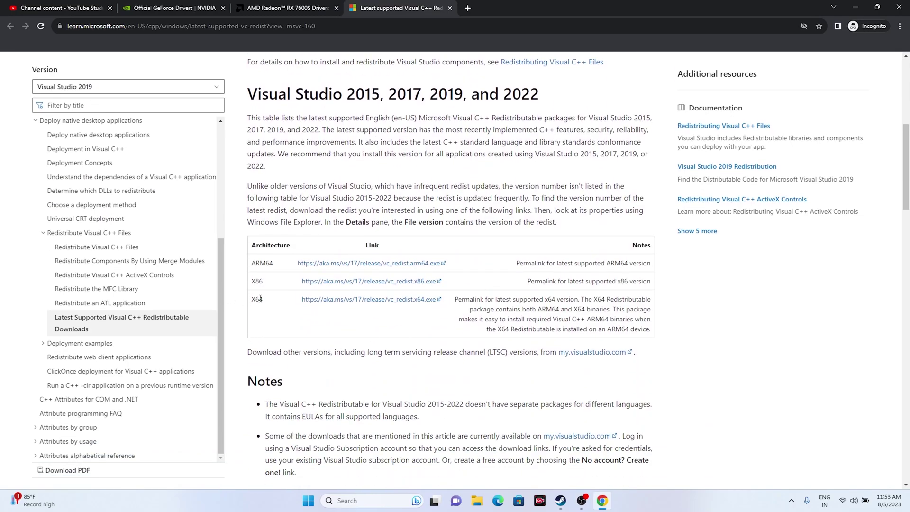
pyautogui.moveTo(256, 299); pyautogui.dragTo(264, 303)
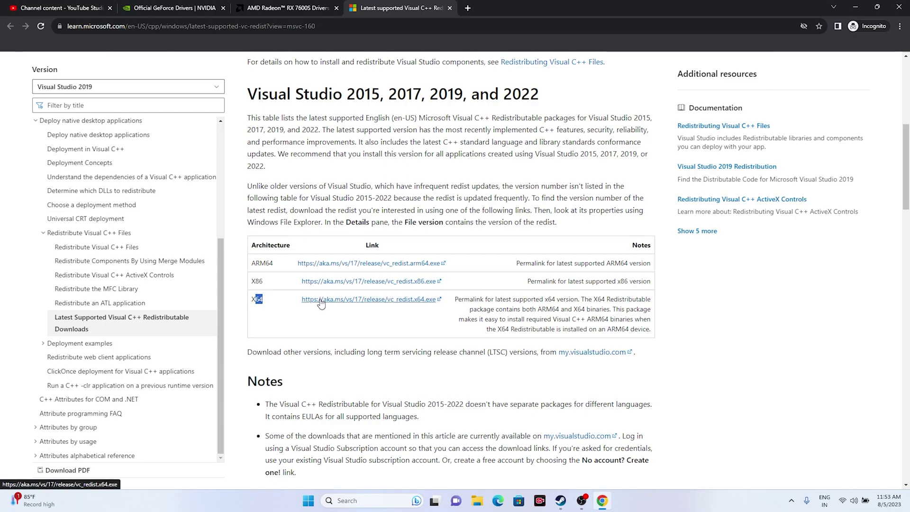
# Minimise Chrome, switch to Steam and view the management options for NBA 2K23, including Uninstall.
pyautogui.click(851, 8)
pyautogui.click(560, 501)
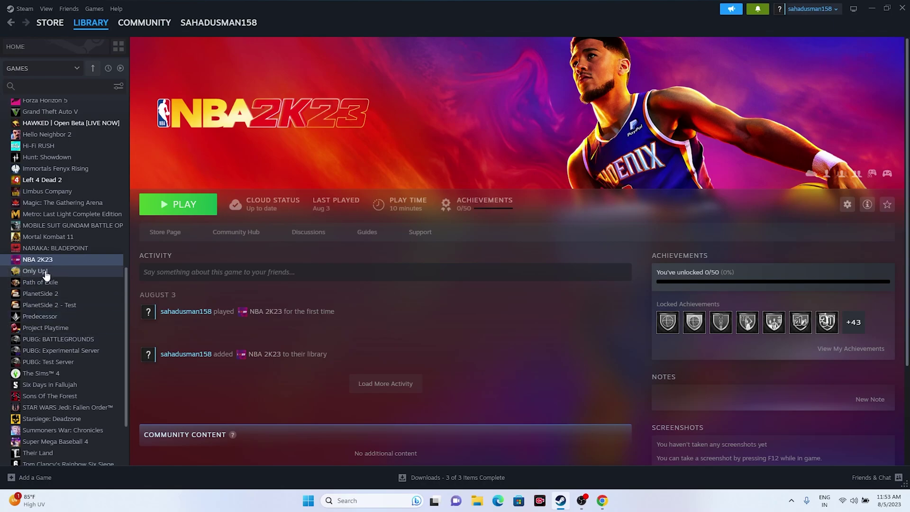
pyautogui.rightClick(56, 260)
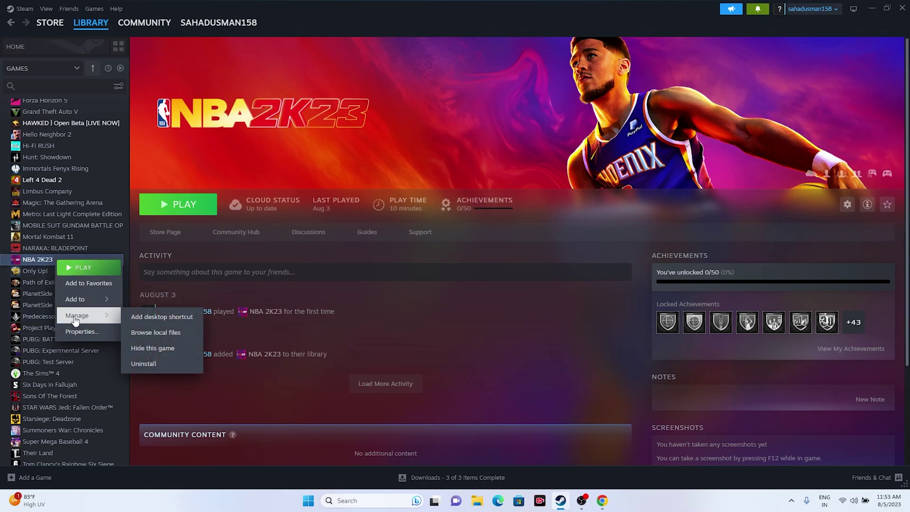
pyautogui.click(506, 299)
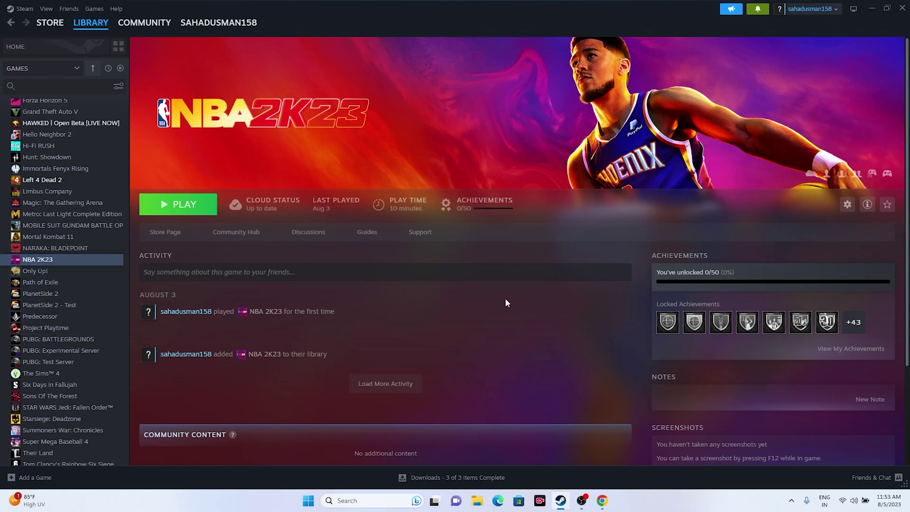
# Check the drives under This PC in File Explorer, close it and return to Steam.
pyautogui.click(871, 8)
pyautogui.click(477, 501)
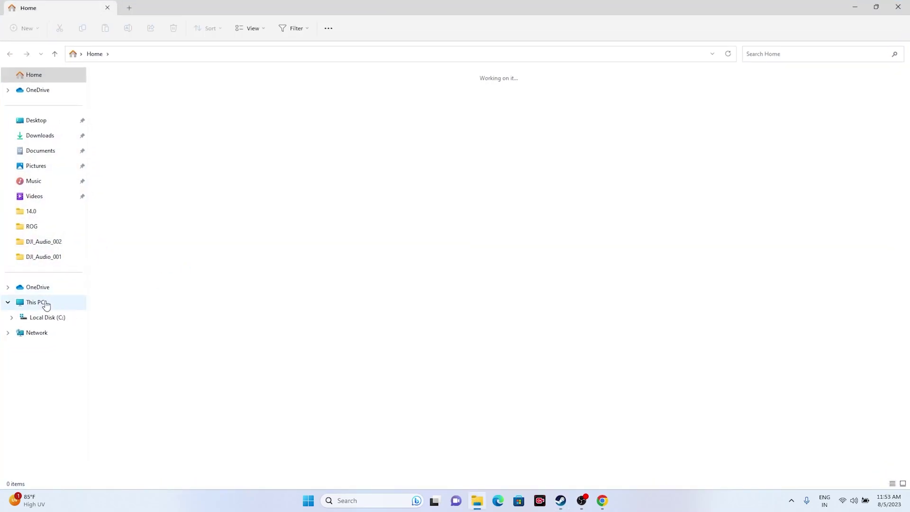
pyautogui.click(44, 302)
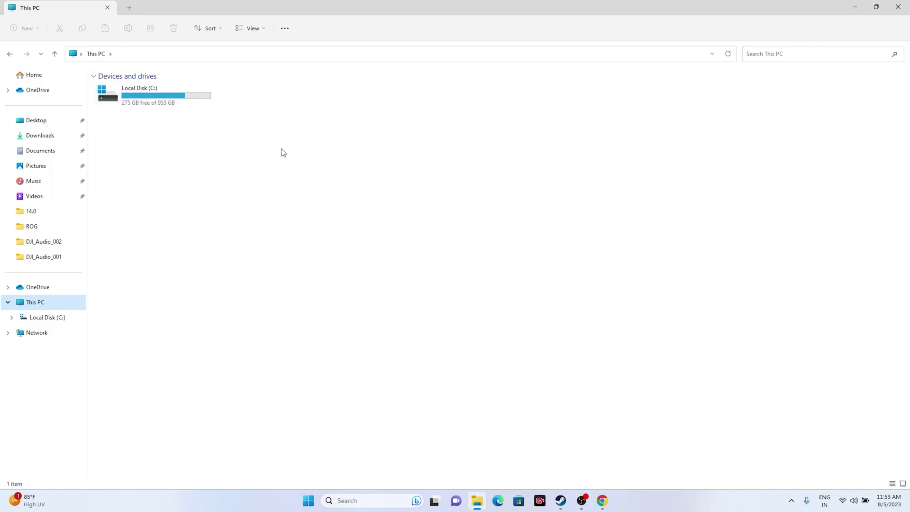
pyautogui.click(899, 7)
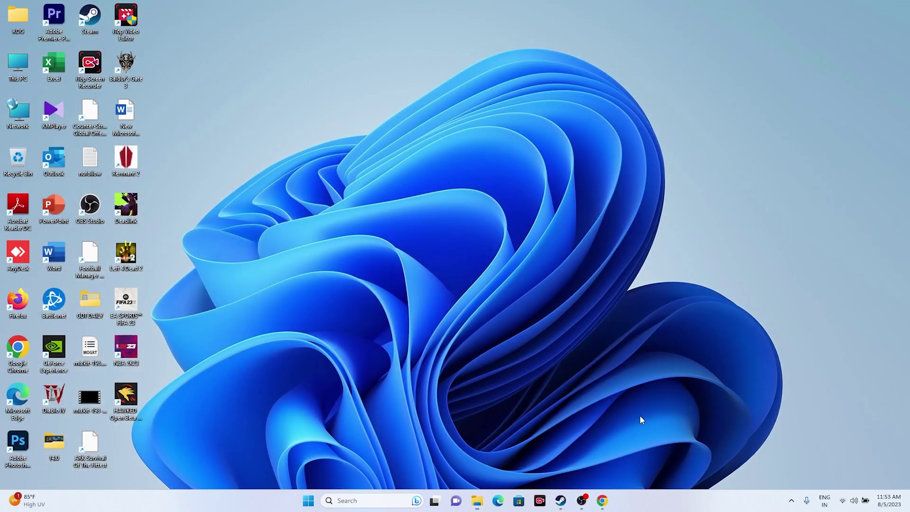
pyautogui.click(560, 501)
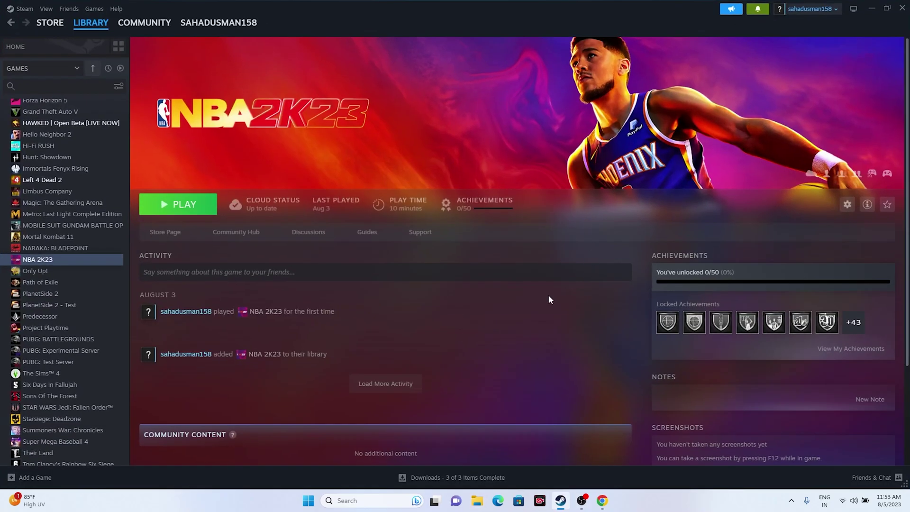